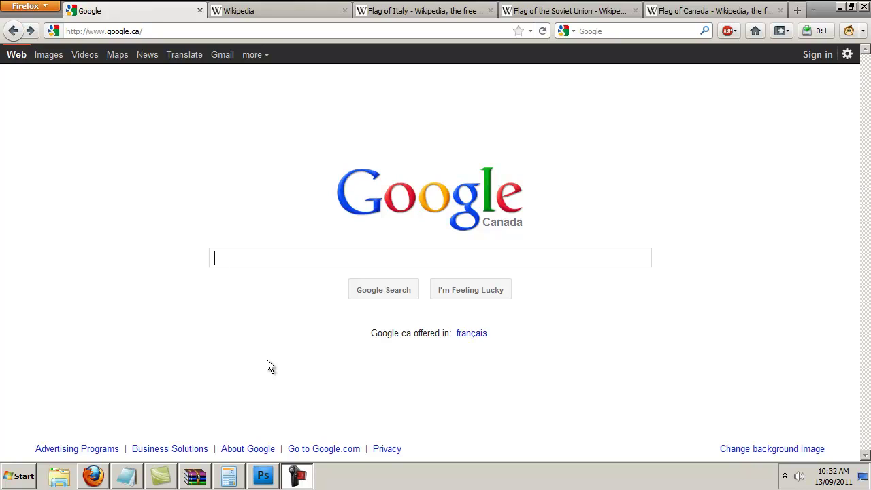
Bring up the EasyFlagMaker2.zip archive and the Notepad path note, and open the %appdata%\adobe\ folder in Windows Explorer.
{"action": "left_click", "coordinate": [194, 476]}
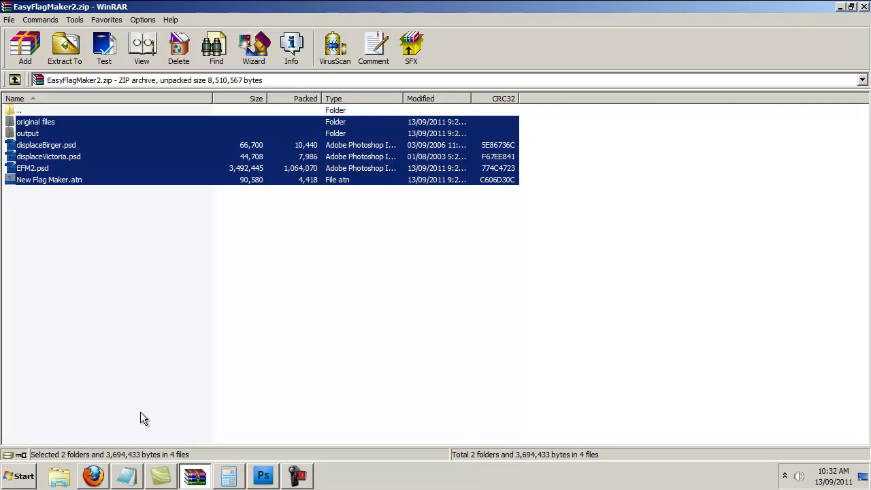
{"action": "left_click", "coordinate": [127, 476]}
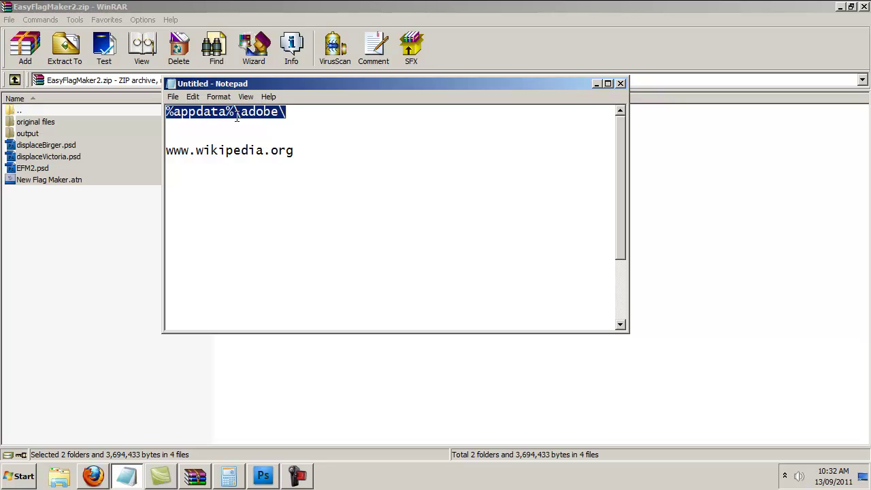
{"action": "left_click", "coordinate": [59, 475]}
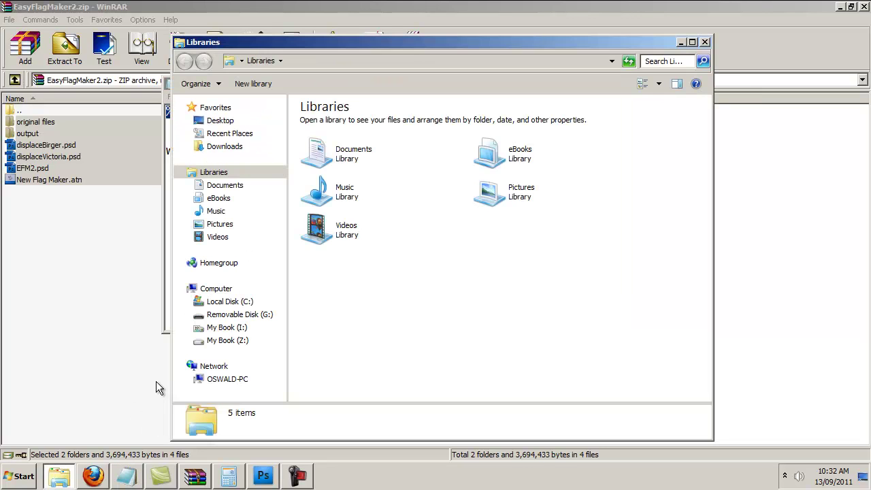
{"action": "key", "text": "alt+d"}
{"action": "type", "text": "%appdata%\\adobe\\"}
{"action": "key", "text": "Return"}
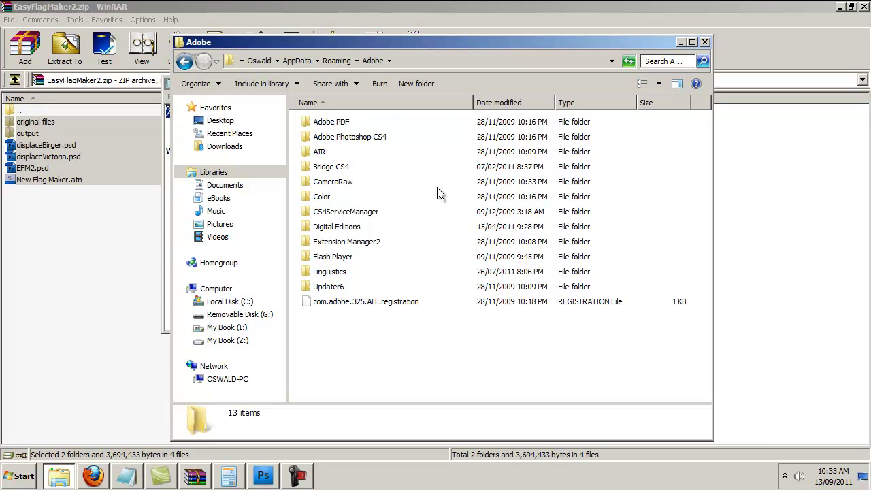
Go to the Actions folder inside Adobe Photoshop CS4's Presets folder.
{"action": "key", "text": "alt+d"}
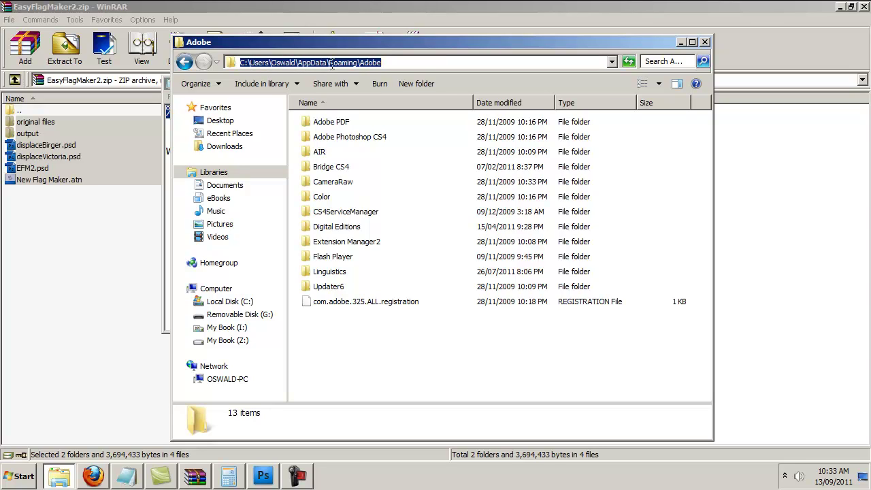
{"action": "double_click", "coordinate": [385, 136]}
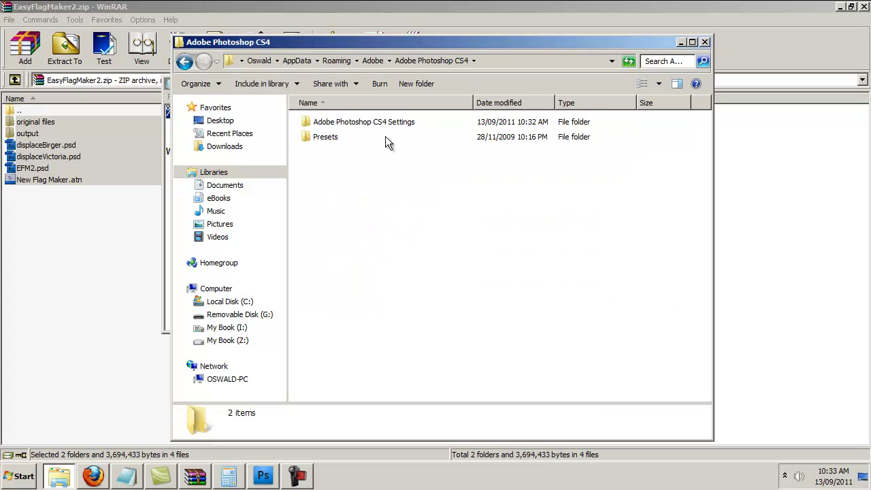
{"action": "double_click", "coordinate": [336, 139]}
{"action": "double_click", "coordinate": [332, 121]}
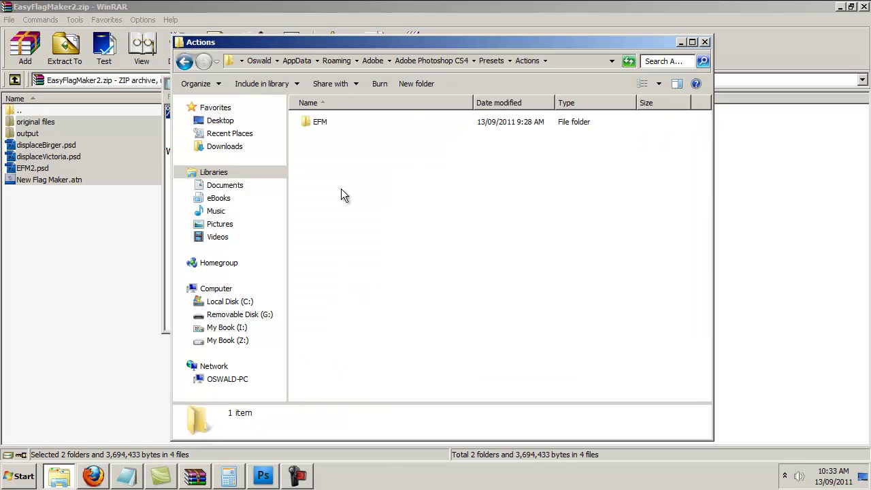
Create a folder named EFM2 in Actions and extract all contents of EasyFlagMaker2.zip into it.
{"action": "left_click", "coordinate": [410, 84]}
{"action": "type", "text": "EFM2"}
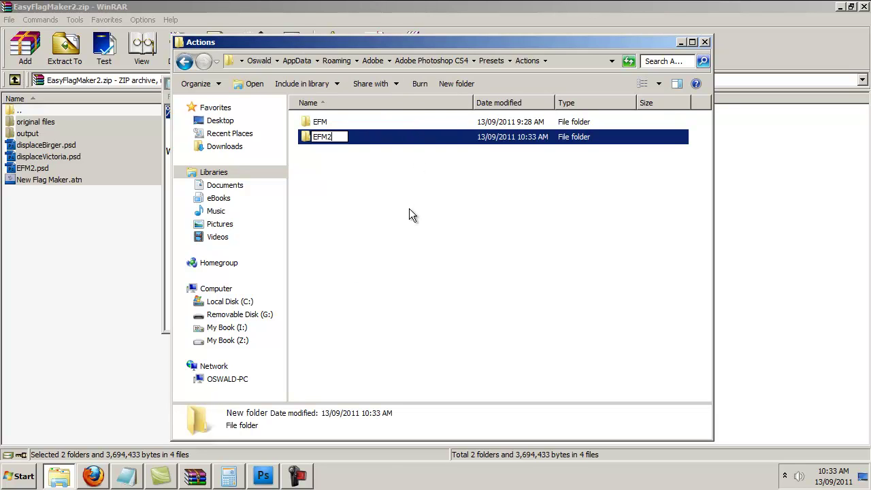
{"action": "key", "text": "Return"}
{"action": "key", "text": "Return"}
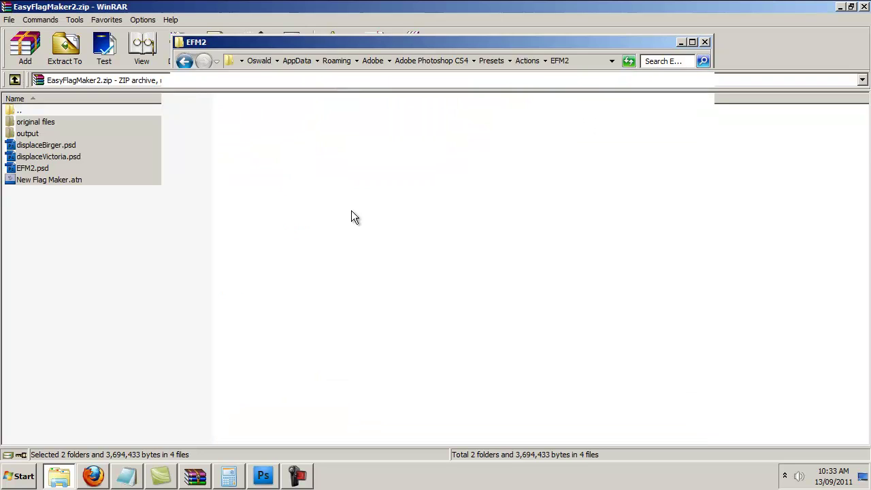
{"action": "left_click_drag", "start_coordinate": [107, 169], "coordinate": [442, 210]}
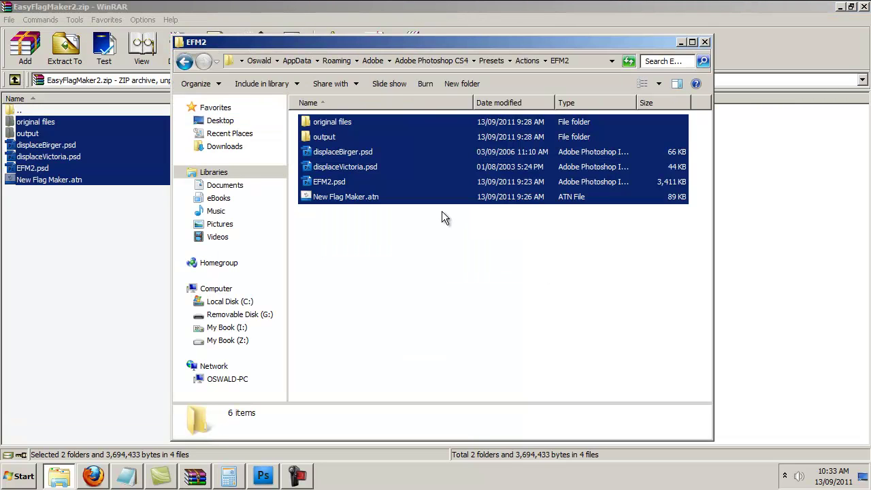
Review the extracted PSD files and New Flag Maker.atn, and look inside the output folder.
{"action": "left_click", "coordinate": [351, 152]}
{"action": "left_click", "coordinate": [347, 182], "text": "shift"}
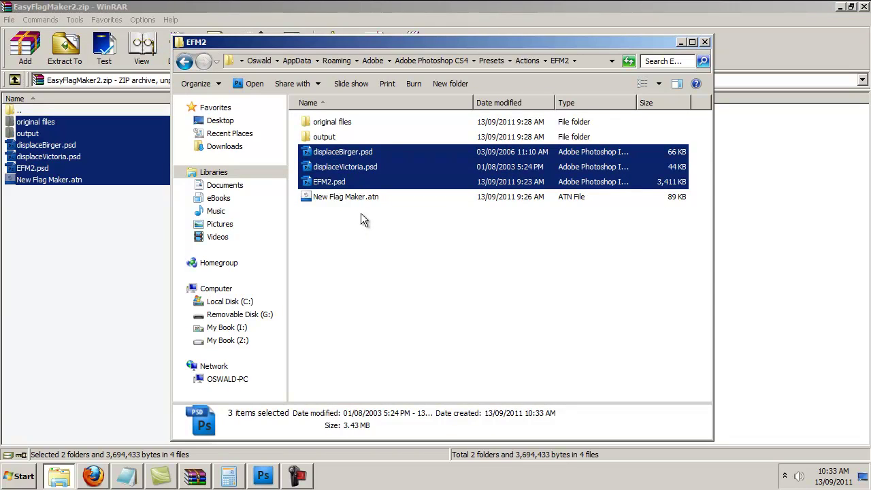
{"action": "left_click", "coordinate": [363, 196]}
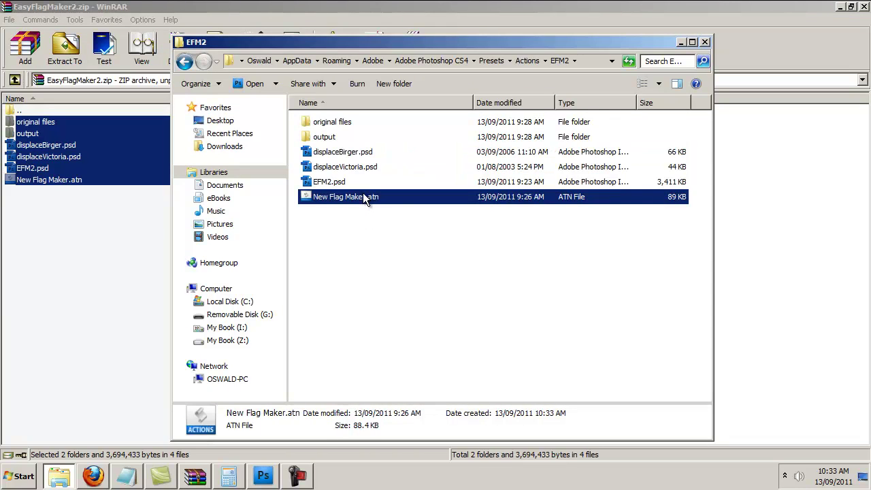
{"action": "double_click", "coordinate": [333, 137]}
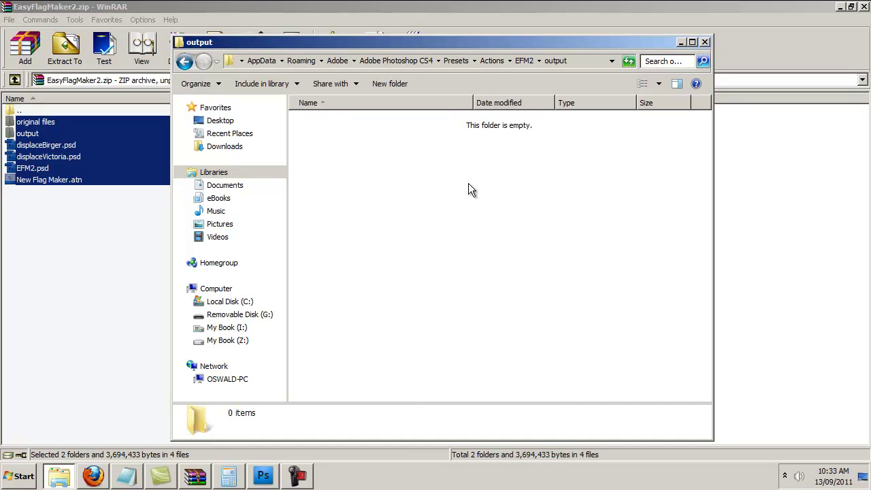
{"action": "key", "text": "BackSpace"}
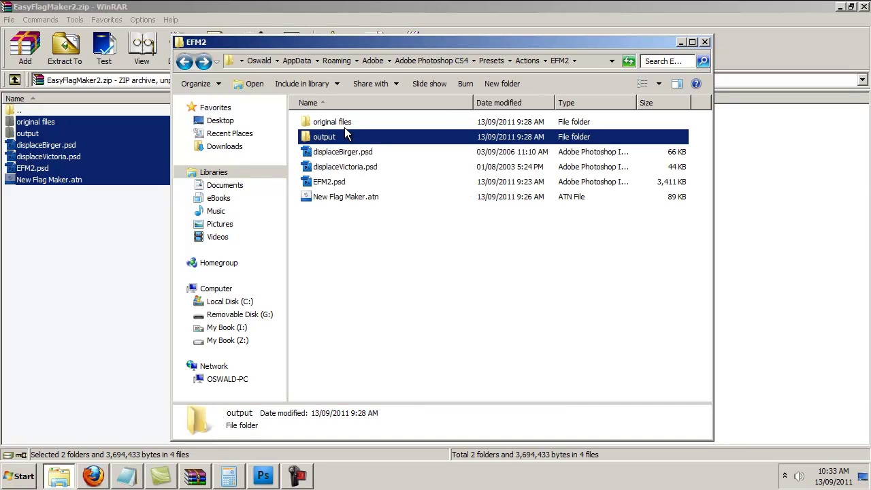
Look through the original files folder, including Easy Flag Maker.atn, EFM.psd and Shield Templates.psd, and minimize the folder window.
{"action": "left_click", "coordinate": [345, 124]}
{"action": "double_click", "coordinate": [345, 126]}
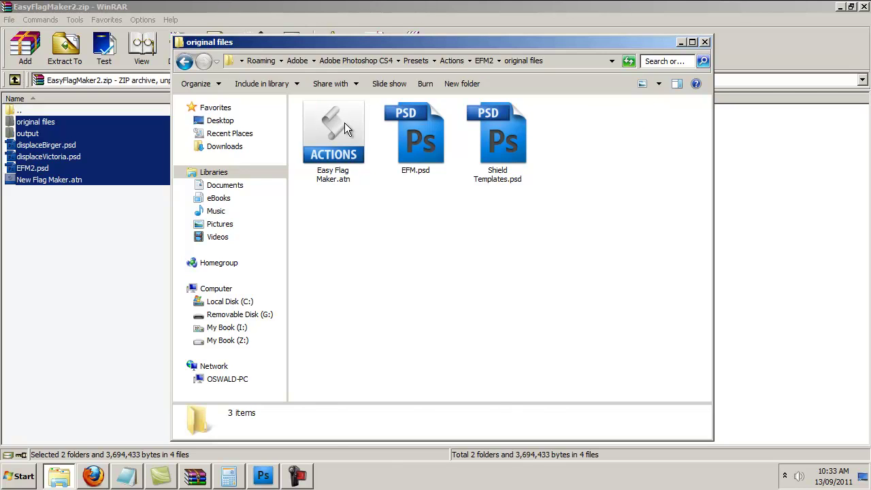
{"action": "left_click", "coordinate": [344, 122]}
{"action": "left_click", "coordinate": [396, 151], "text": "ctrl"}
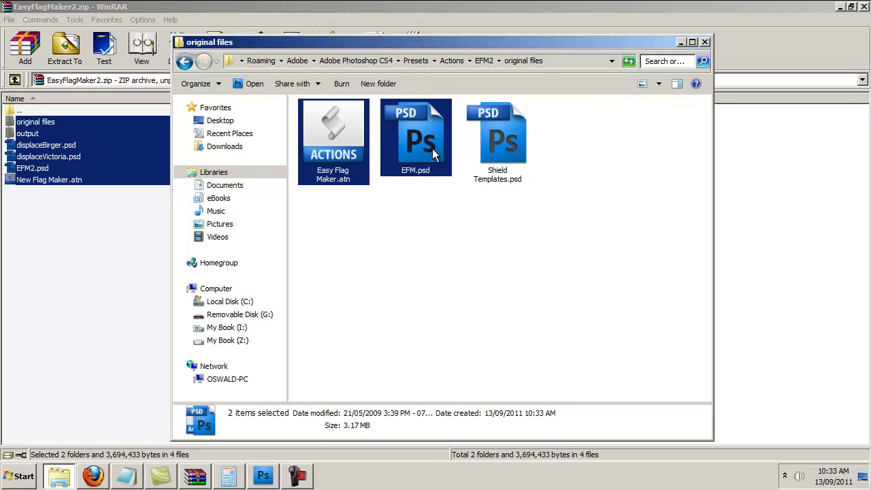
{"action": "left_click", "coordinate": [479, 147]}
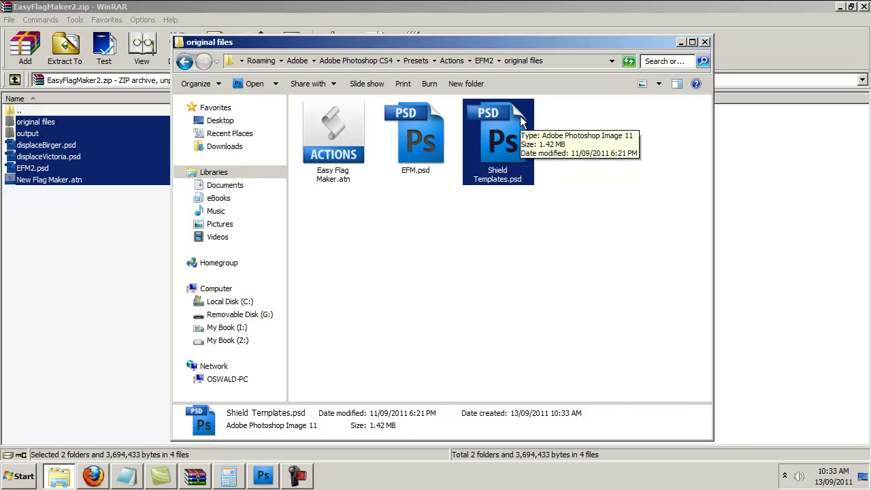
{"action": "left_click", "coordinate": [591, 183]}
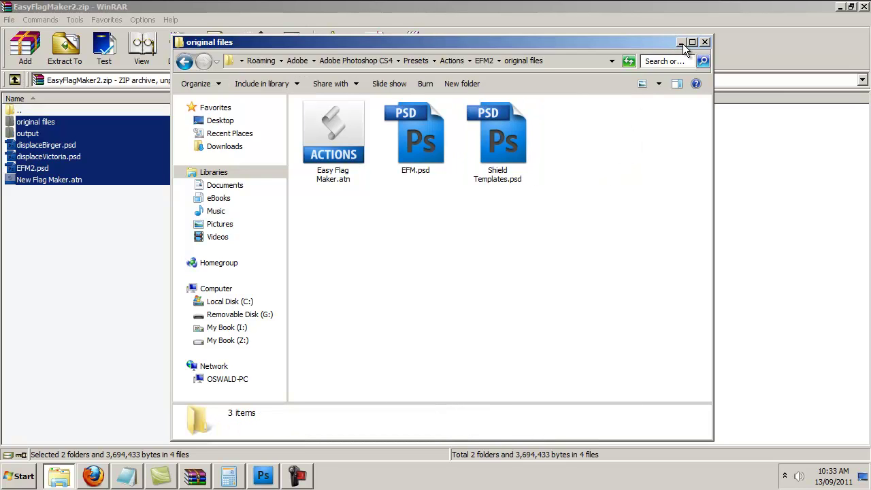
{"action": "left_click", "coordinate": [681, 43]}
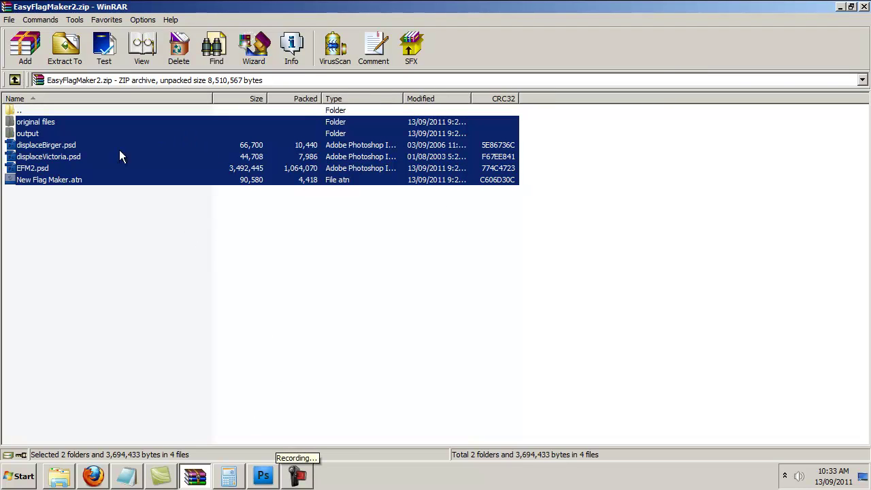
Switch to Photoshop and bring the Actions panel into view.
{"action": "left_click", "coordinate": [274, 477]}
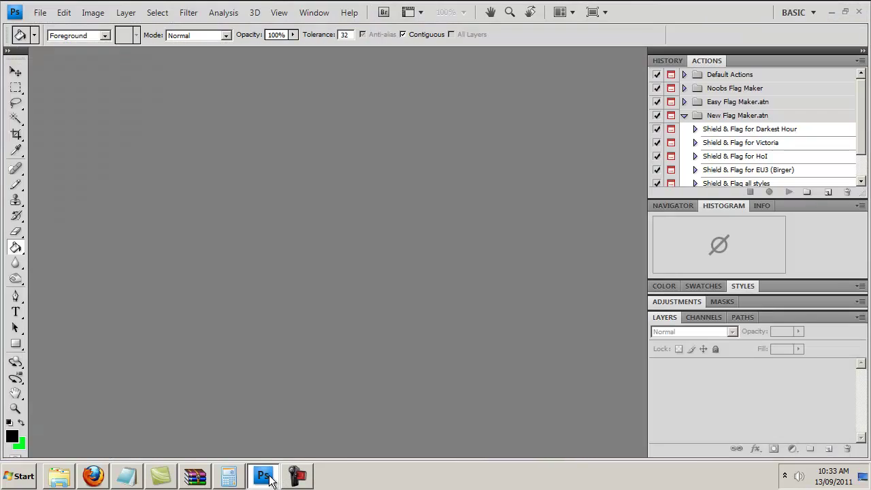
{"action": "left_click", "coordinate": [313, 13]}
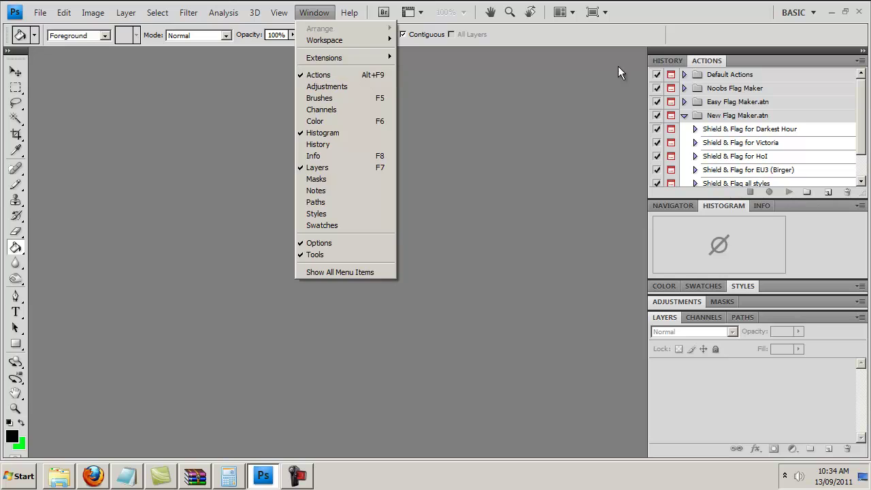
{"action": "left_click", "coordinate": [703, 63]}
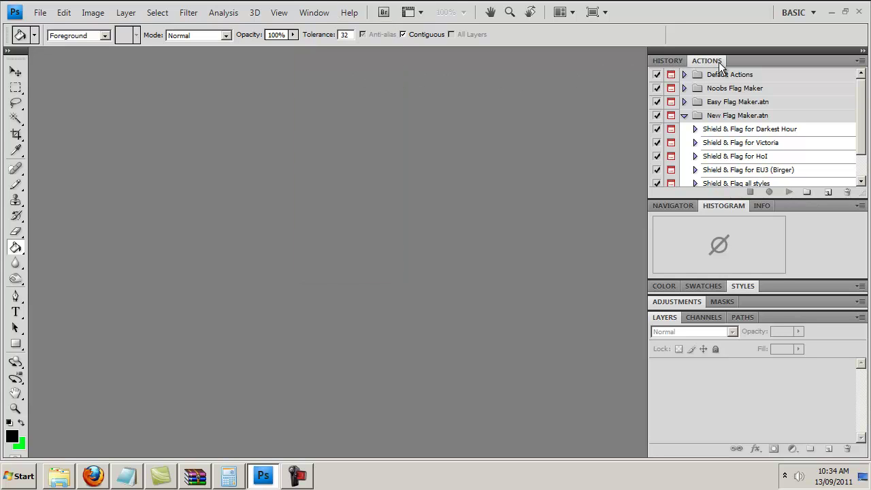
{"action": "left_click", "coordinate": [863, 61]}
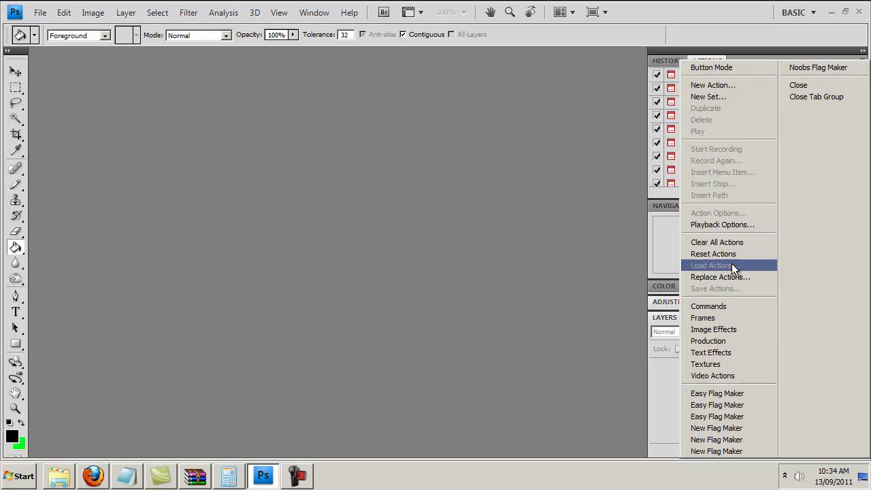
{"action": "left_click", "coordinate": [732, 267]}
{"action": "left_click", "coordinate": [278, 28]}
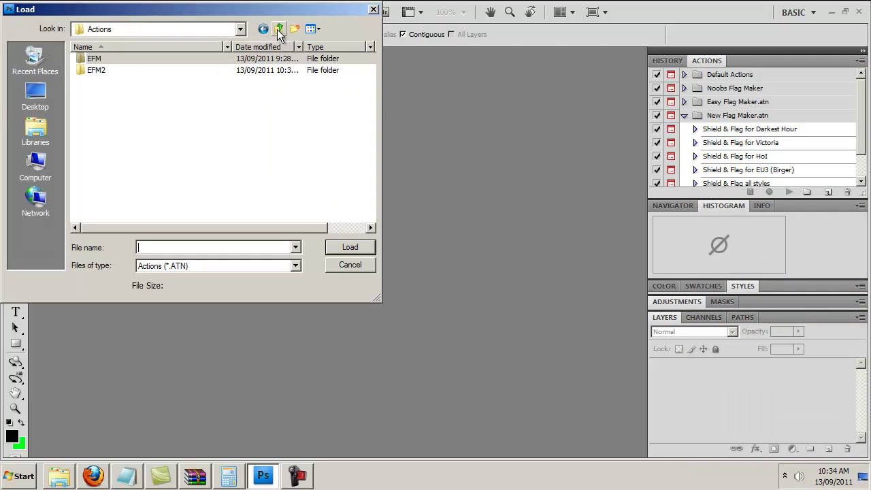
{"action": "double_click", "coordinate": [111, 70]}
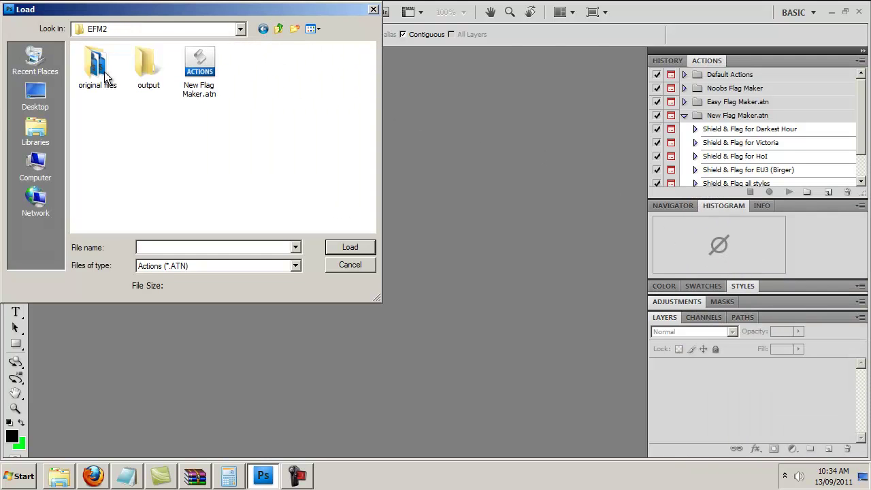
{"action": "left_click", "coordinate": [201, 94]}
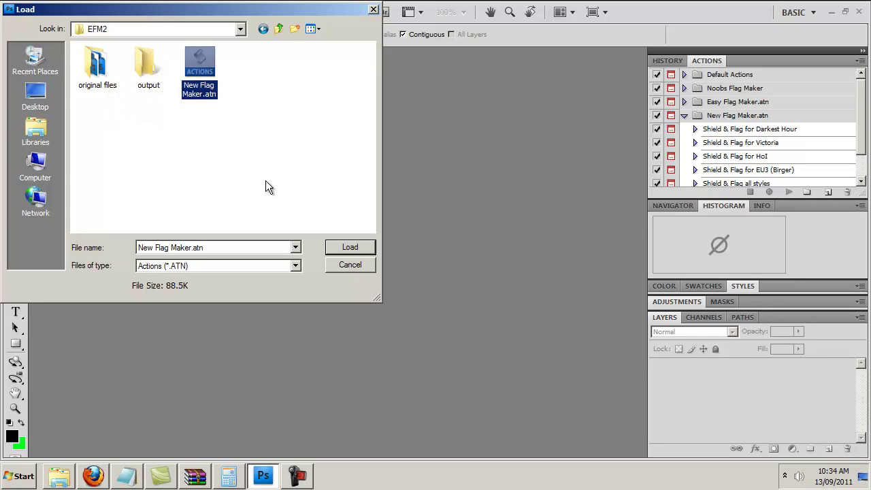
{"action": "left_click", "coordinate": [350, 266]}
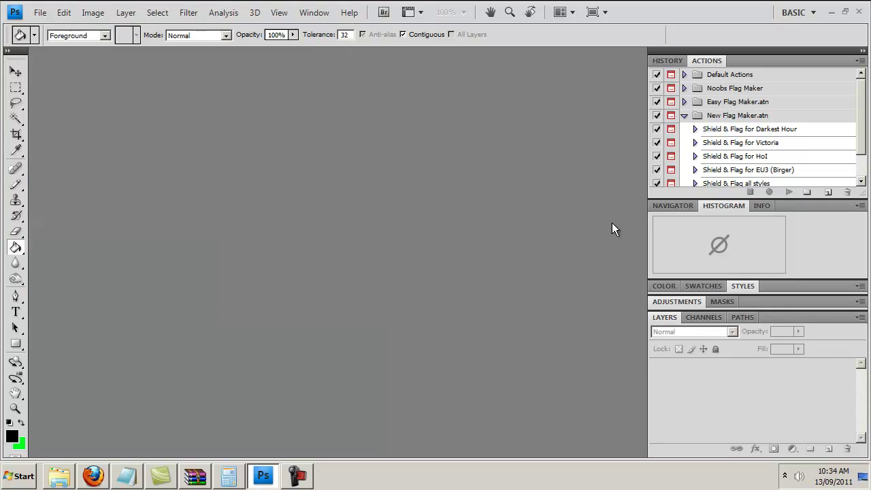
Open EFM2.psd from the EFM2 folder and select Layer 1, the lowest layer in the stack.
{"action": "left_click", "coordinate": [41, 13]}
{"action": "left_click", "coordinate": [67, 39]}
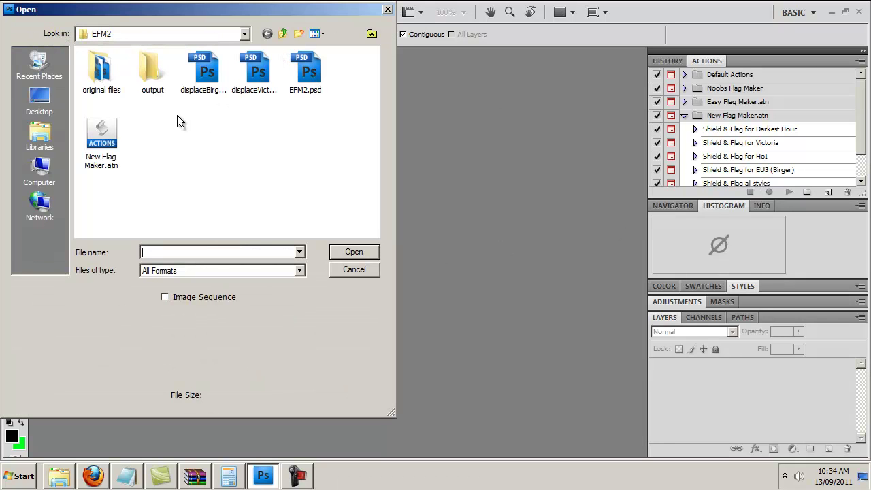
{"action": "double_click", "coordinate": [297, 79]}
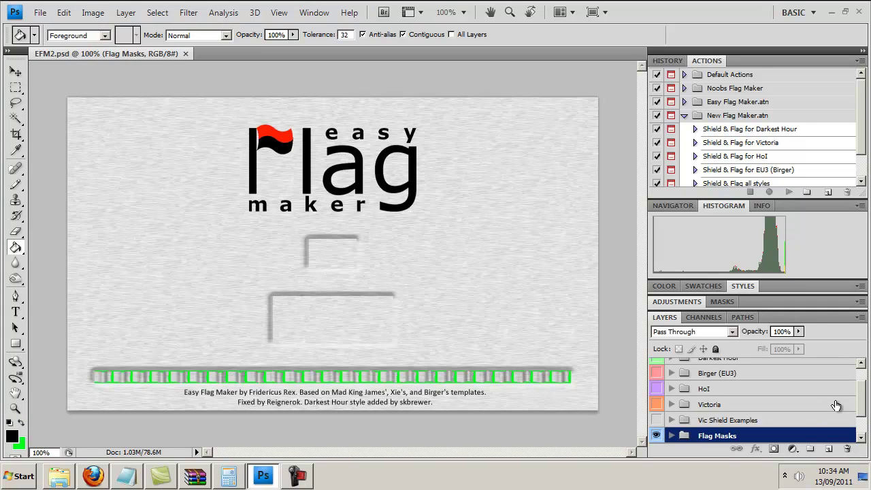
{"action": "scroll", "coordinate": [835, 400], "scroll_direction": "down", "scroll_amount": 2}
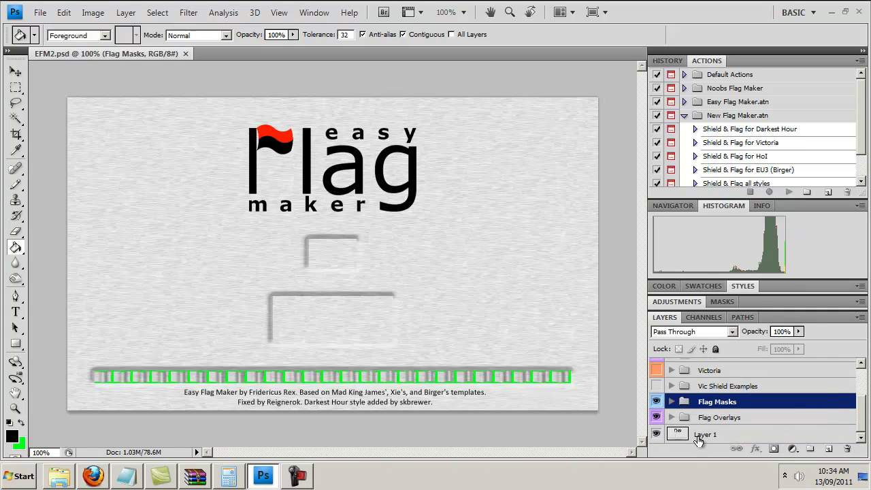
{"action": "left_click", "coordinate": [698, 436]}
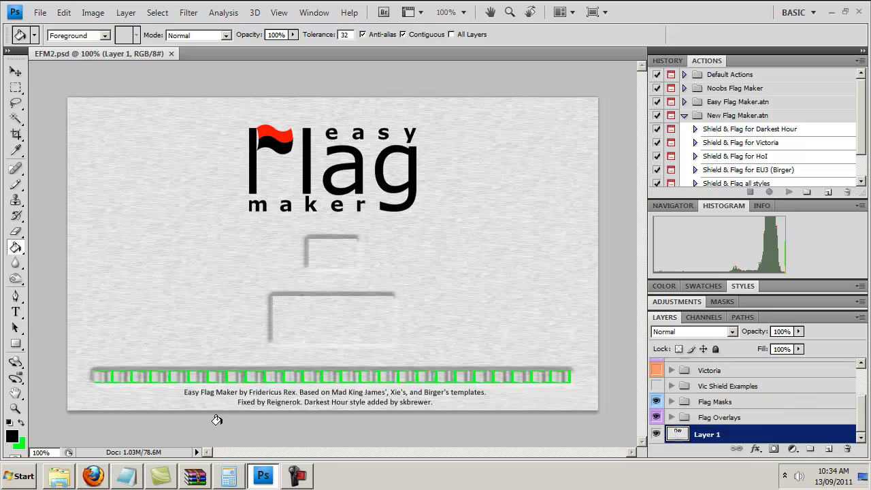
Switch to Firefox, enter "flag of" in the Wikipedia search, and bring up the already open Flag of Italy article.
{"action": "left_click", "coordinate": [105, 481]}
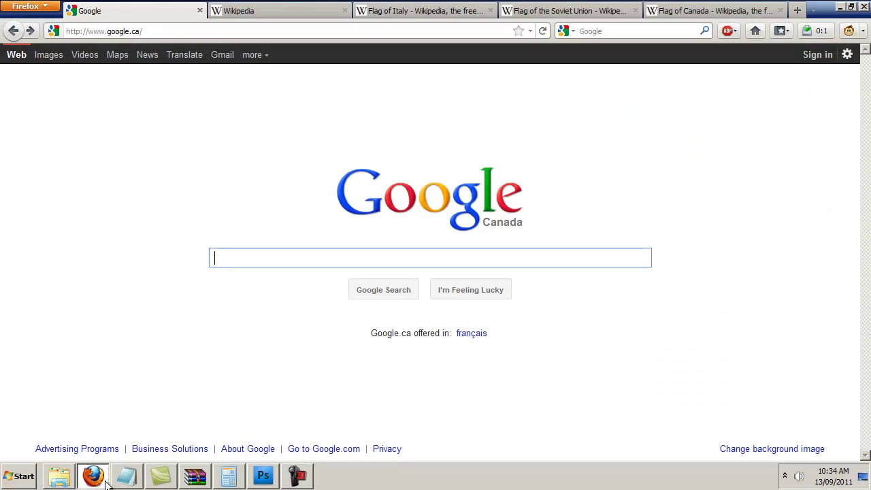
{"action": "left_click", "coordinate": [243, 13]}
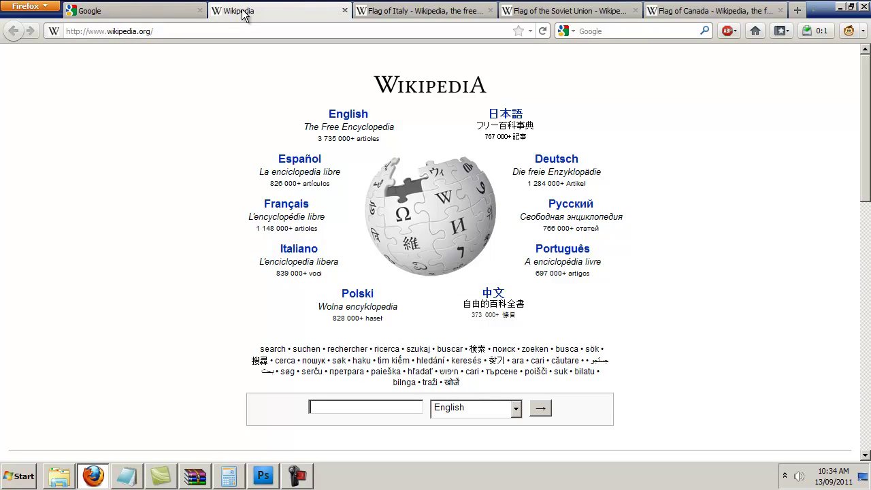
{"action": "type", "text": "flag of"}
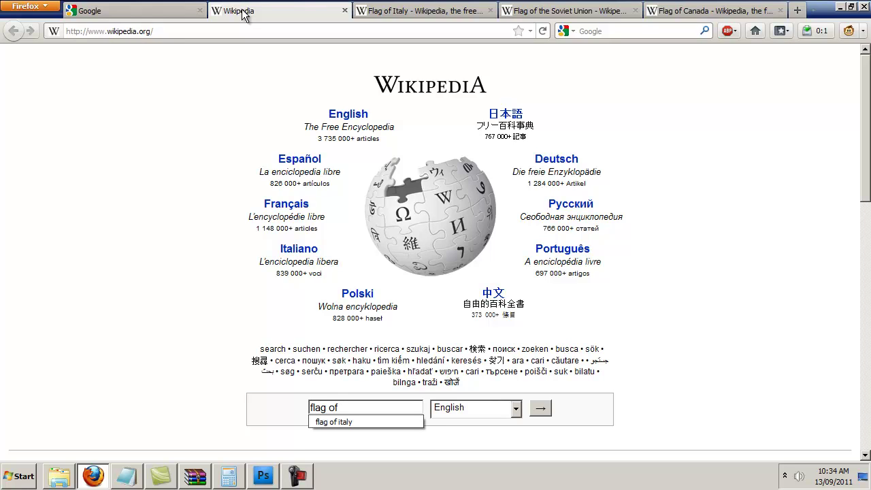
{"action": "left_click", "coordinate": [398, 10]}
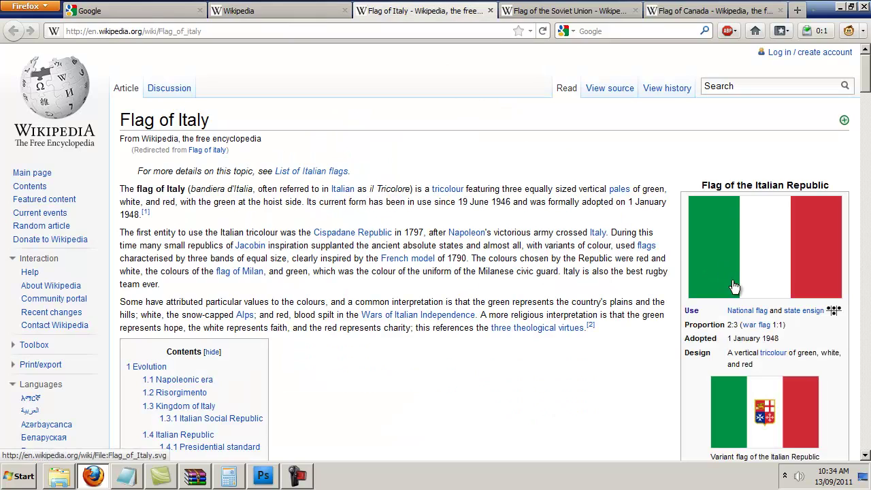
Check the Italian flag's proportion, open its file page, and copy the 200px PNG version of the flag.
{"action": "left_click_drag", "start_coordinate": [683, 325], "coordinate": [738, 323]}
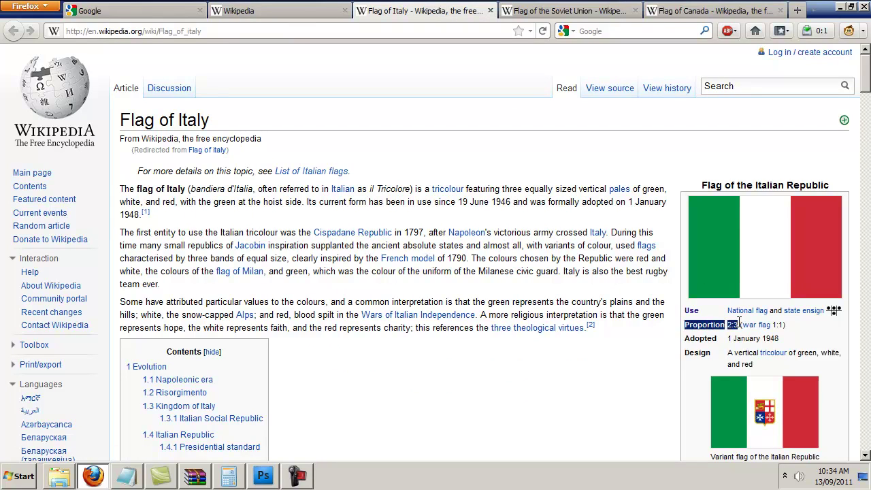
{"action": "left_click", "coordinate": [747, 287]}
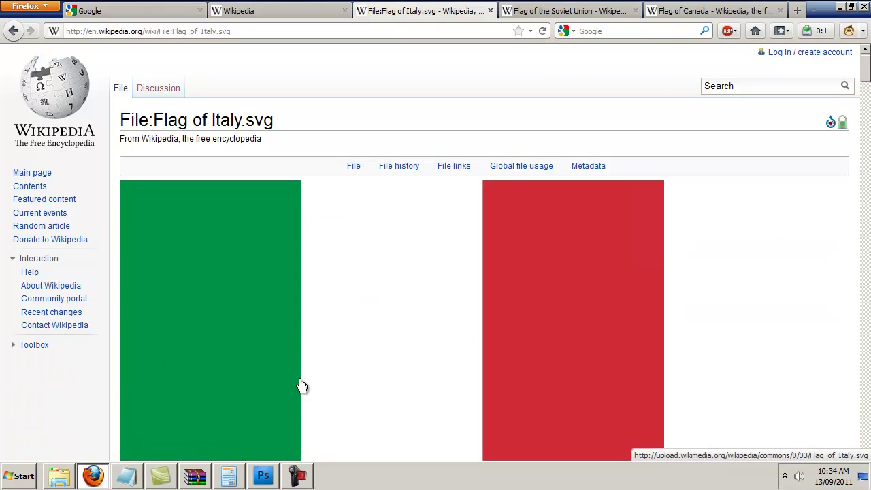
{"action": "scroll", "coordinate": [301, 345], "scroll_direction": "down", "scroll_amount": 5}
{"action": "left_click", "coordinate": [303, 334]}
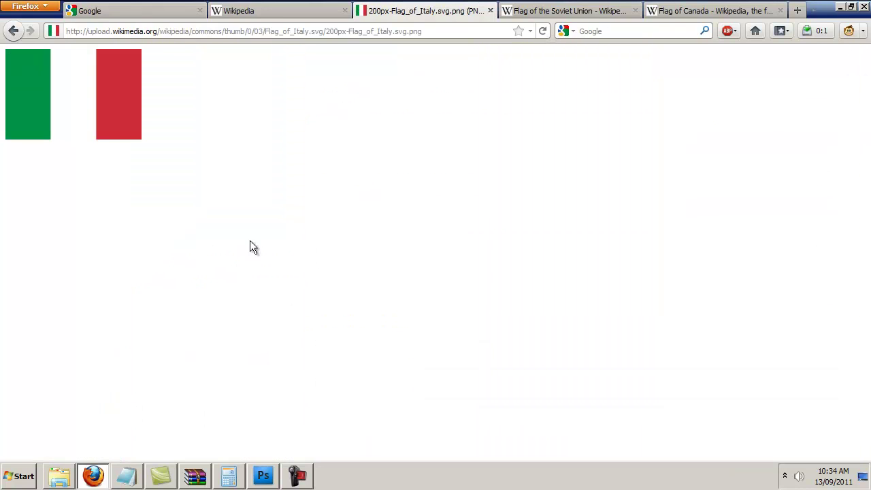
{"action": "right_click", "coordinate": [106, 118]}
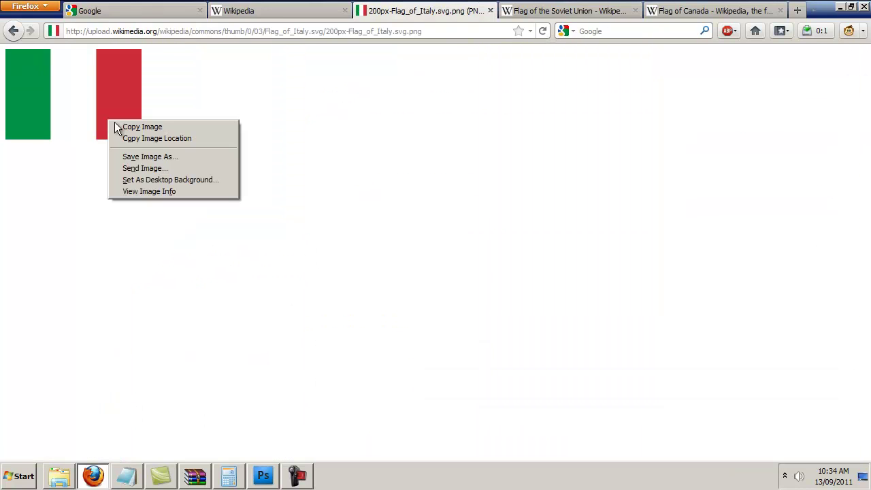
{"action": "left_click", "coordinate": [116, 122]}
Switch to Photoshop, create a new transparent 200 × 133 pixel document, and paste the copied flag into it.
{"action": "left_click", "coordinate": [264, 479]}
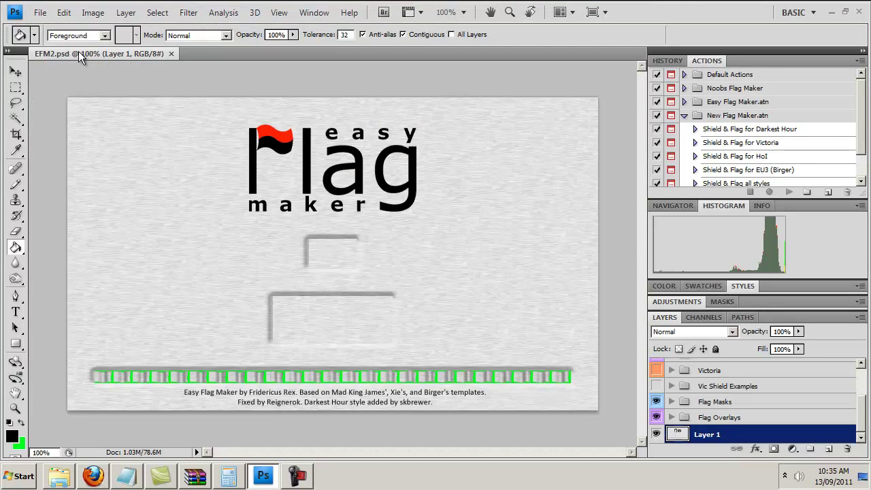
{"action": "left_click", "coordinate": [40, 12]}
{"action": "left_click", "coordinate": [65, 30]}
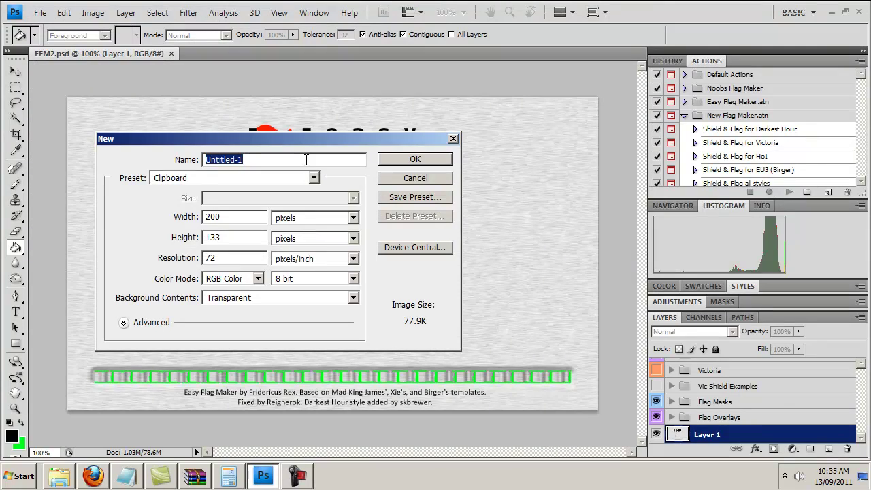
{"action": "double_click", "coordinate": [250, 216]}
{"action": "double_click", "coordinate": [228, 237]}
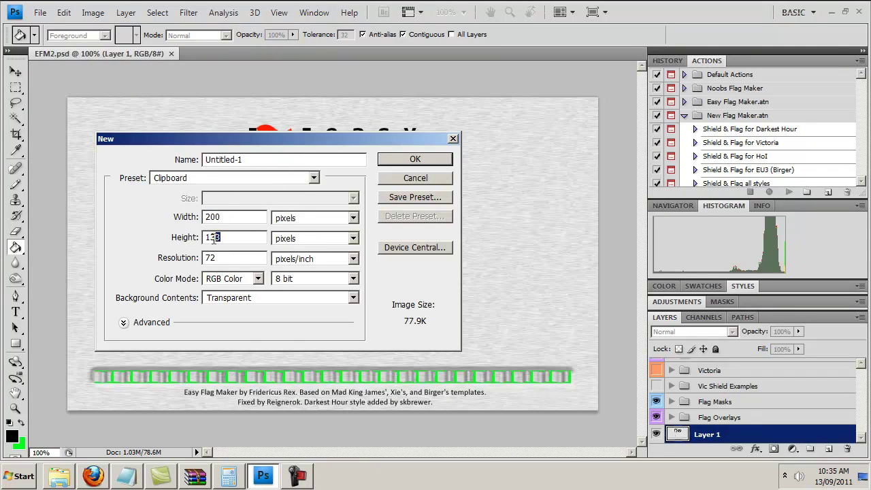
{"action": "left_click", "coordinate": [406, 158]}
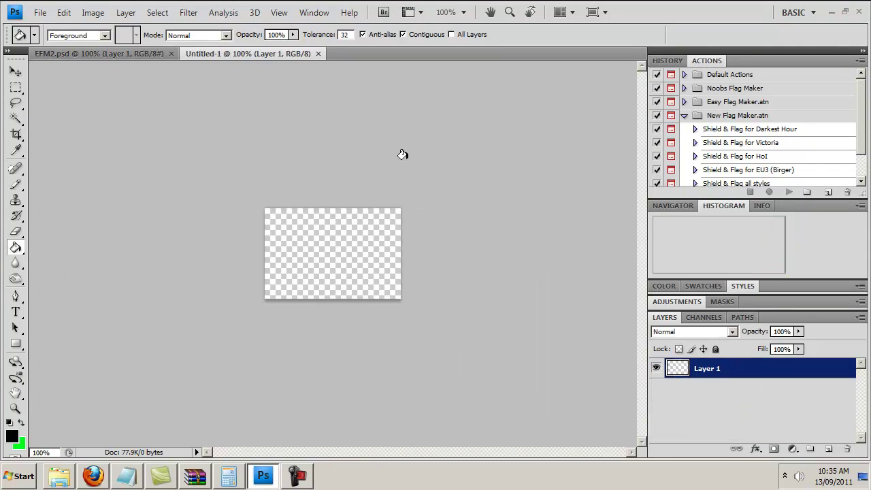
{"action": "left_click", "coordinate": [64, 12]}
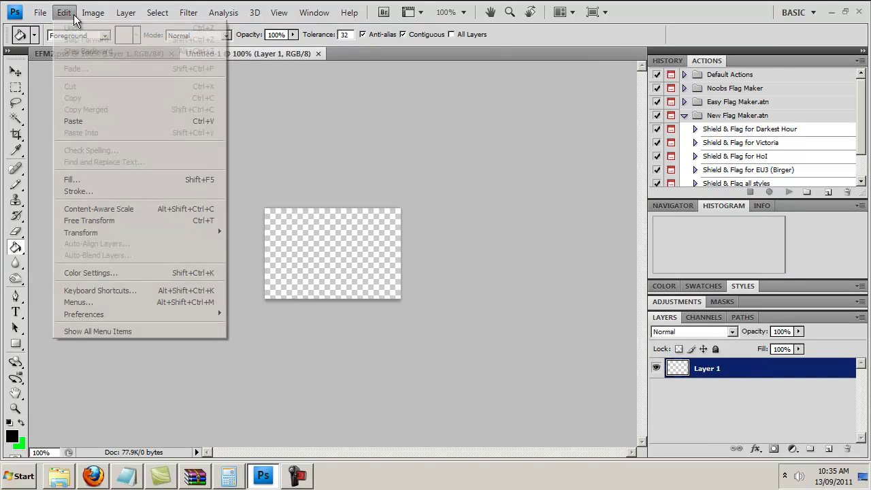
{"action": "left_click", "coordinate": [102, 122]}
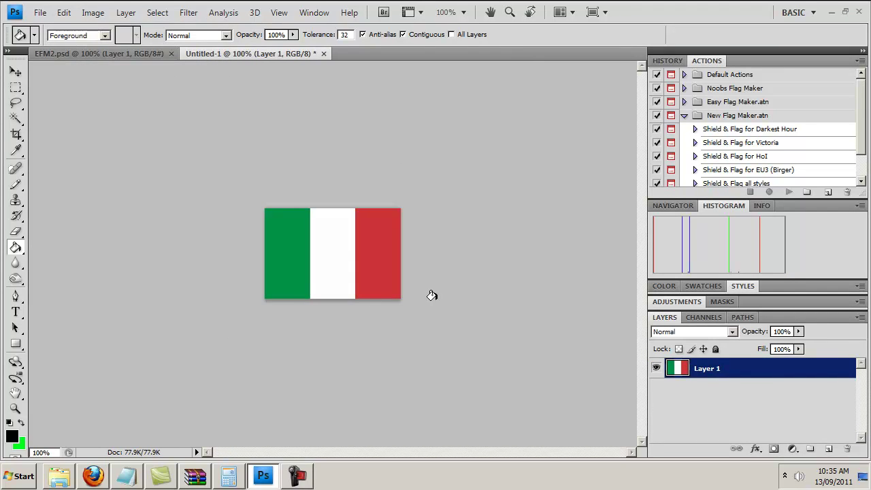
Resize the pasted flag image to 70 pixels wide by 44 pixels high.
{"action": "key", "text": "alt+i"}
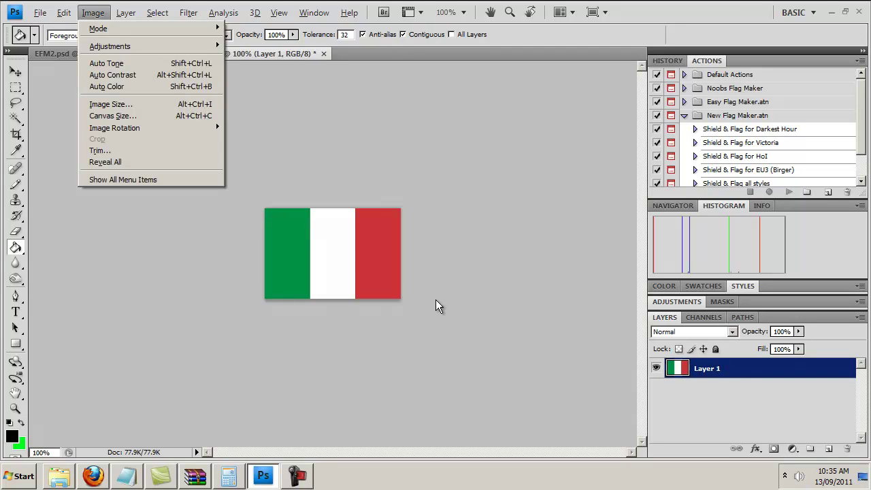
{"action": "type", "text": "i70"}
{"action": "key", "text": "Tab"}
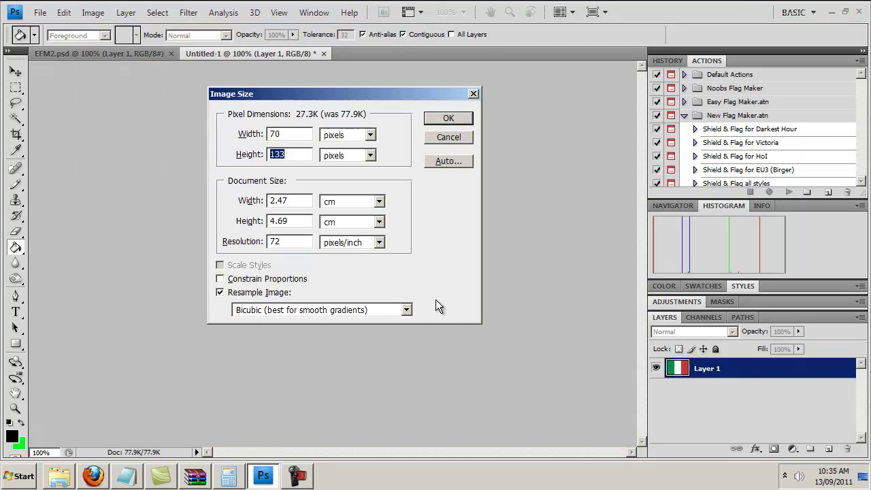
{"action": "type", "text": "44"}
{"action": "key", "text": "Return"}
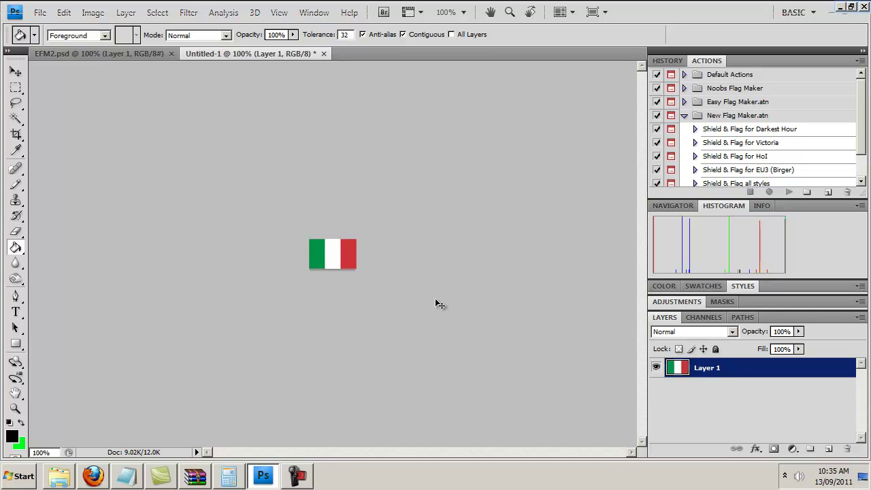
Select the whole canvas of the resized flag and copy it.
{"action": "key", "text": "ctrl+a"}
{"action": "left_click", "coordinate": [63, 13]}
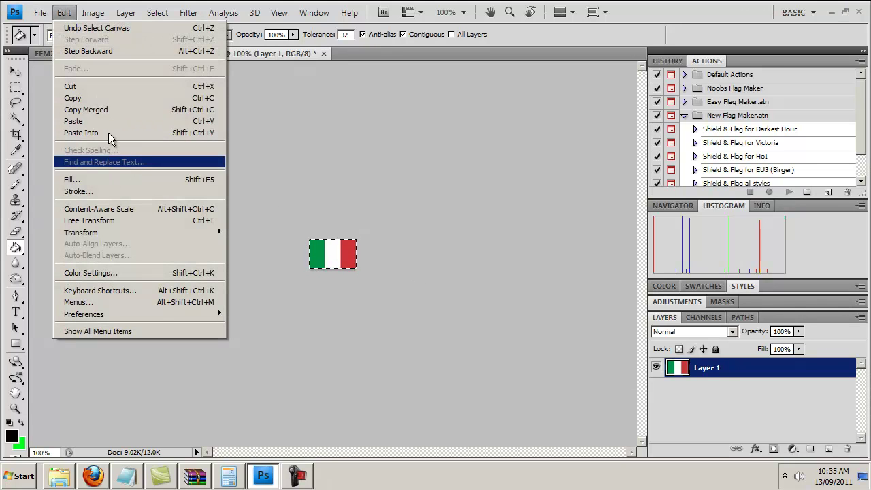
{"action": "left_click", "coordinate": [100, 97]}
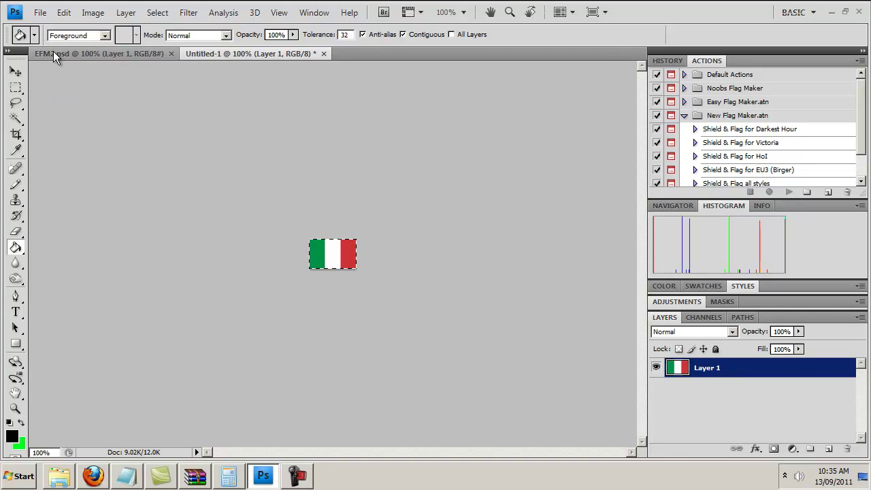
In EFM2.psd, play the Shield & Flag for Darkest Hour action up to its stop for saving the shield.
{"action": "left_click", "coordinate": [53, 52]}
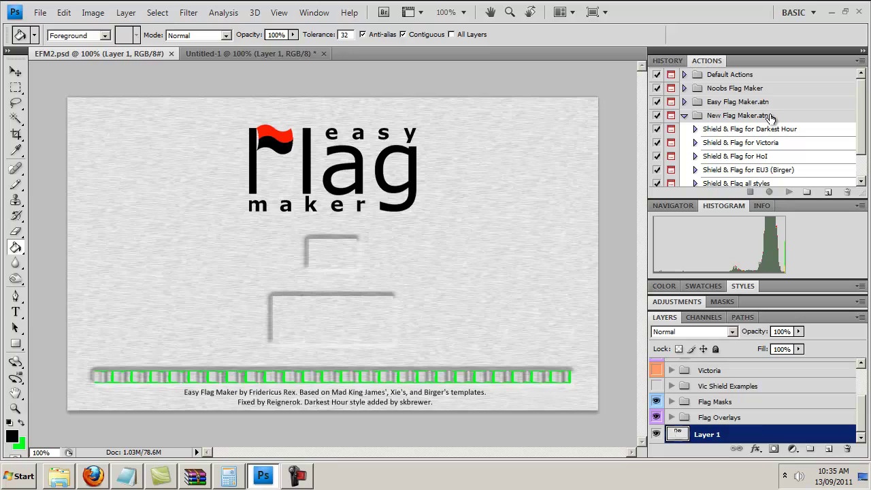
{"action": "left_click", "coordinate": [722, 133]}
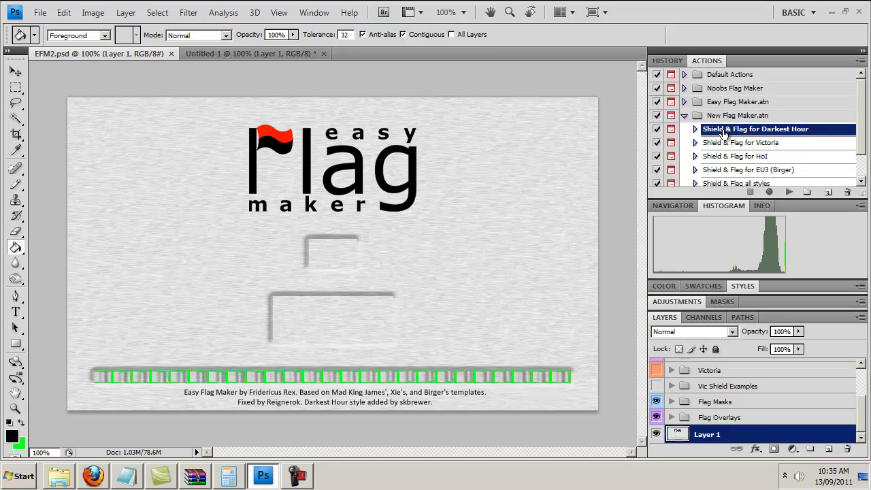
{"action": "left_click", "coordinate": [789, 193]}
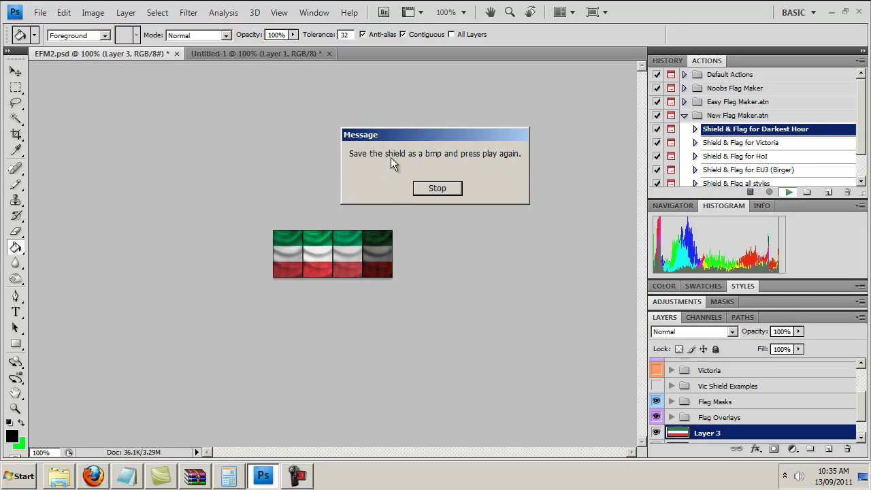
{"action": "left_click", "coordinate": [437, 189]}
While saving the shield under a new name, create a folder named Italy inside the EFM2 output folder.
{"action": "key", "text": "shift+ctrl+s"}
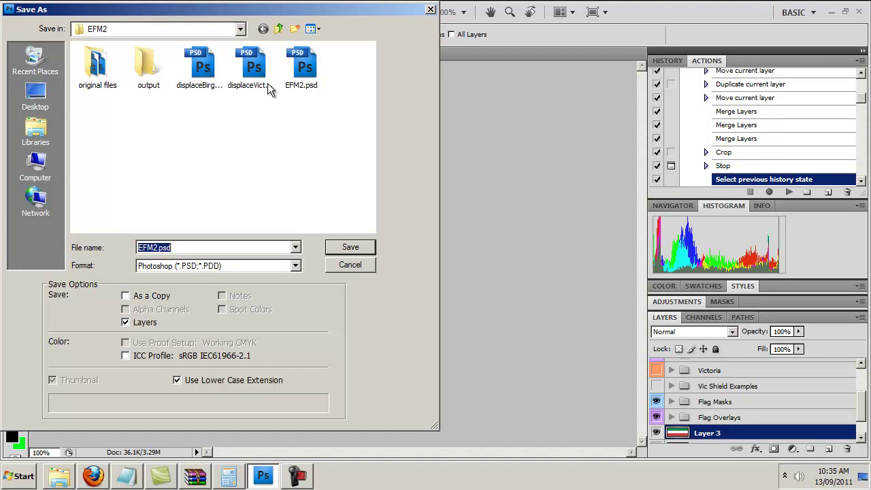
{"action": "left_click", "coordinate": [279, 28]}
{"action": "double_click", "coordinate": [104, 71]}
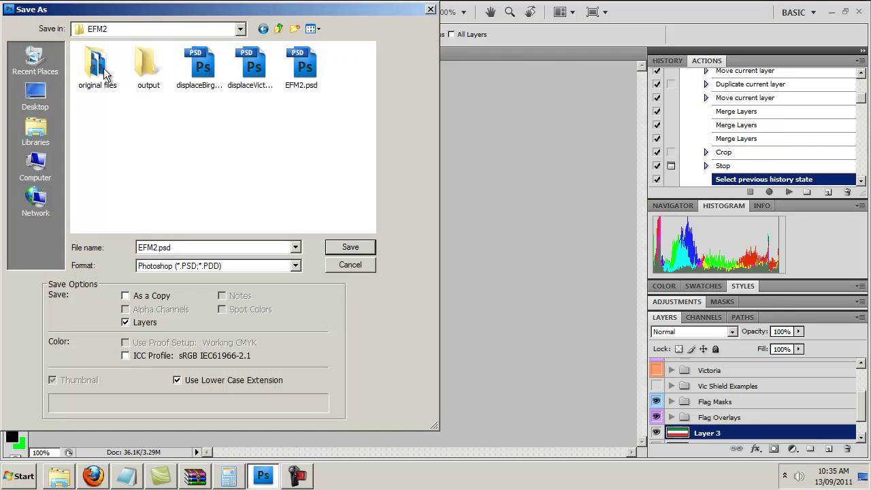
{"action": "double_click", "coordinate": [156, 57]}
{"action": "left_click", "coordinate": [294, 29]}
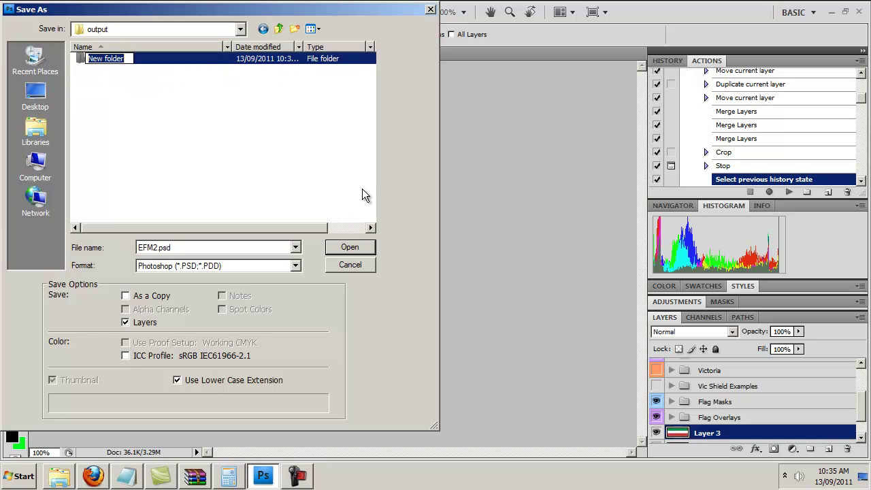
{"action": "type", "text": "Italy"}
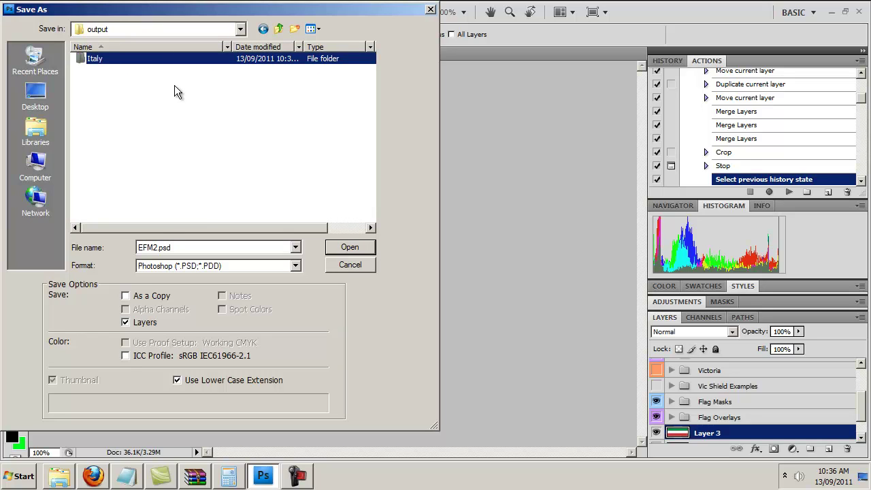
{"action": "double_click", "coordinate": [123, 58]}
{"action": "left_click", "coordinate": [250, 268]}
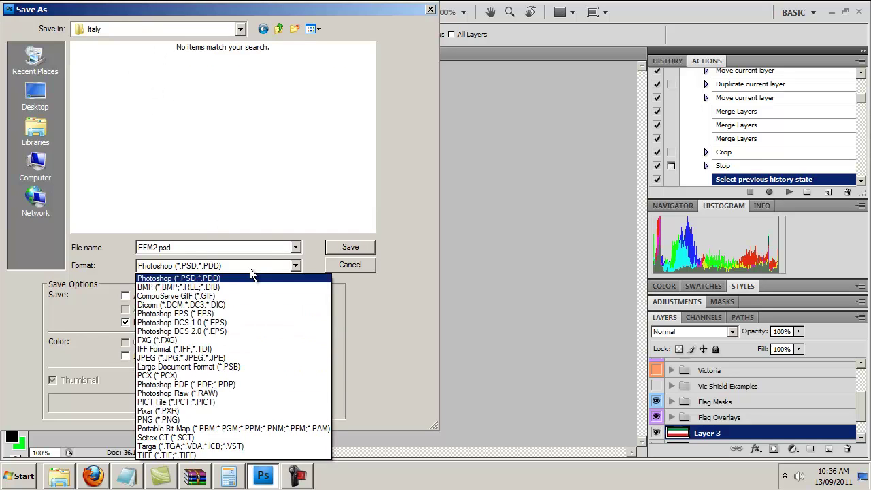
{"action": "left_click", "coordinate": [250, 268]}
{"action": "left_click", "coordinate": [373, 249]}
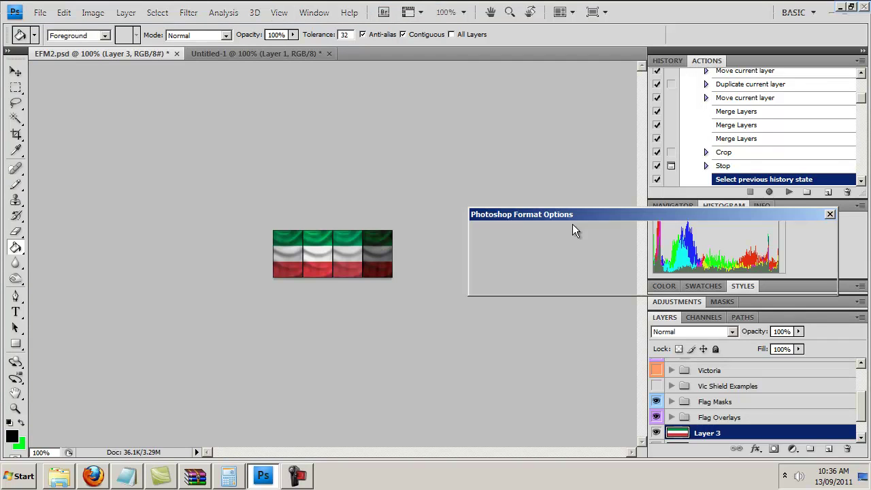
{"action": "left_click", "coordinate": [804, 259]}
Save the shield document as italy.psd in Photoshop format in the output folder's Italy subfolder.
{"action": "key", "text": "alt+f"}
{"action": "key", "text": "a"}
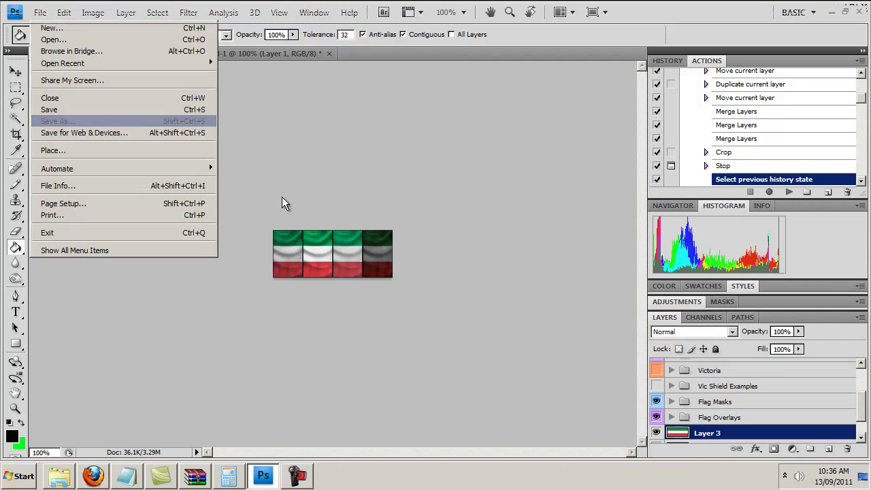
{"action": "double_click", "coordinate": [145, 68]}
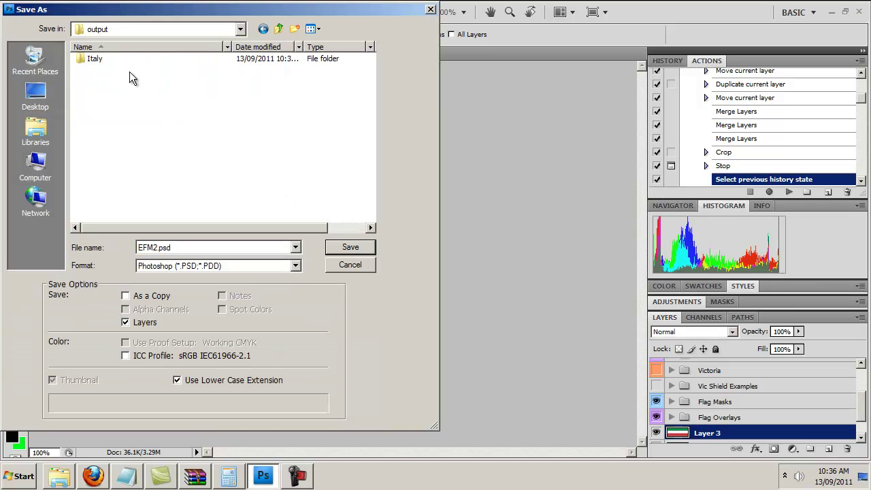
{"action": "double_click", "coordinate": [114, 65]}
{"action": "key", "text": "alt+n"}
{"action": "type", "text": "Italy.psd"}
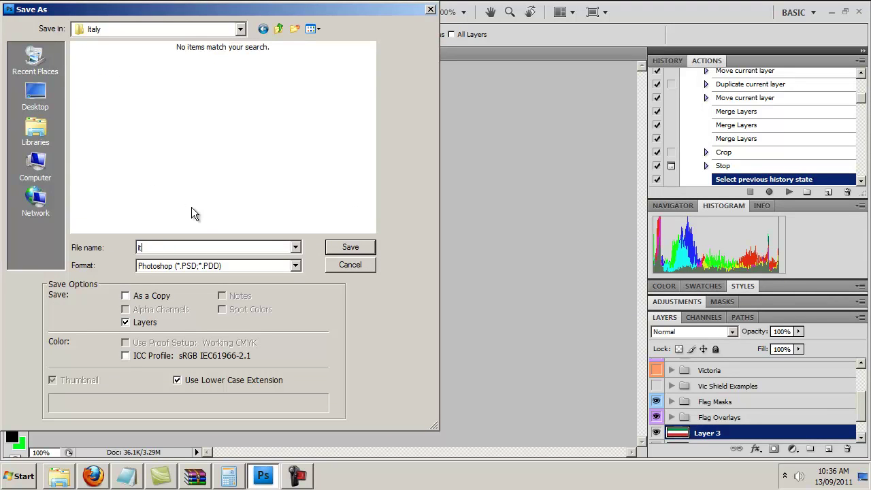
{"action": "key", "text": "Return"}
{"action": "key", "text": "Return"}
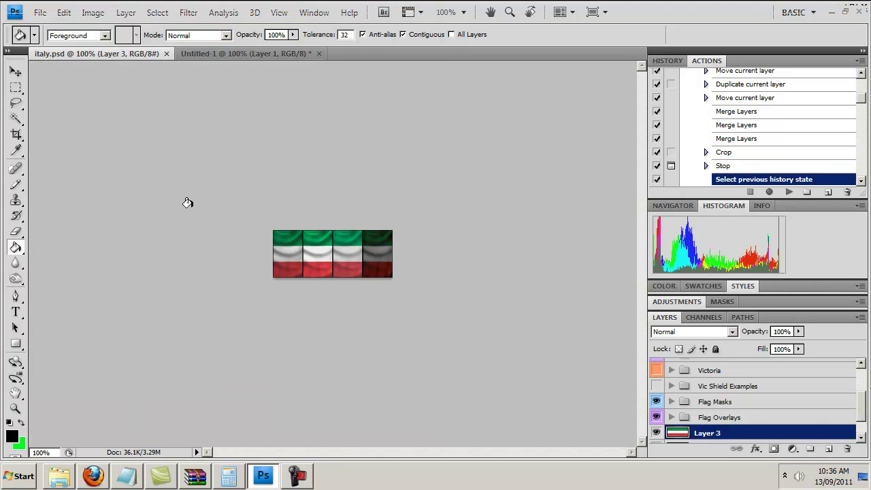
Save a copy of the shield as italy.bmp in the Italy folder, using Windows format and 24-bit depth.
{"action": "key", "text": "alt+f"}
{"action": "key", "text": "a"}
{"action": "key", "text": "Tab"}
{"action": "key", "text": "b"}
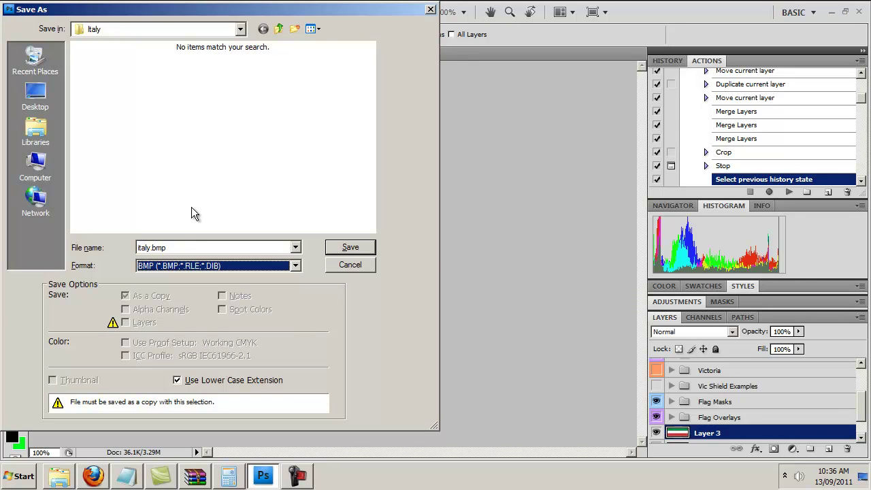
{"action": "key", "text": "Return"}
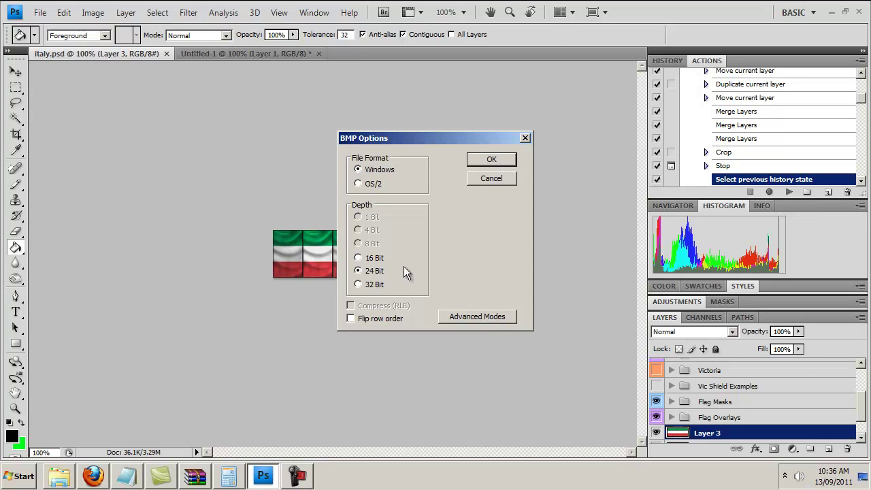
{"action": "left_click", "coordinate": [507, 161]}
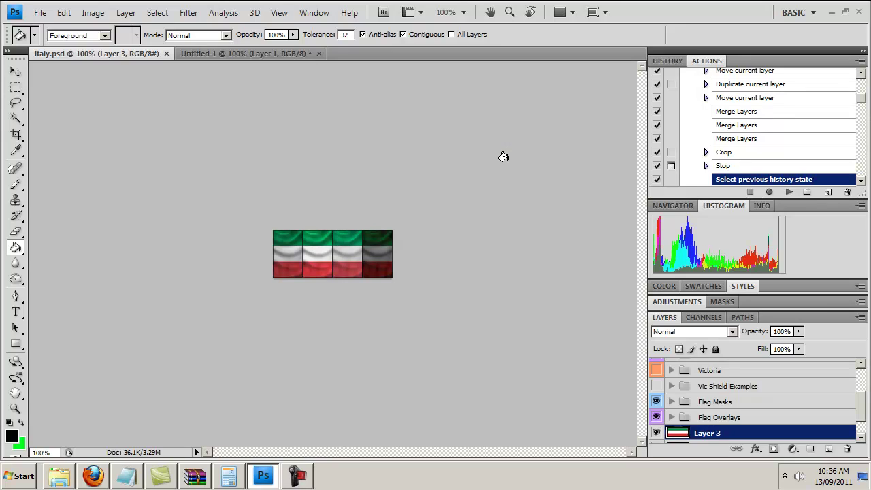
Resume the action and apply Displace with horizontal scale 0, vertical scale 1 and the displaceVictoria.psd map, up to the stop for saving the flag.
{"action": "left_click", "coordinate": [789, 193]}
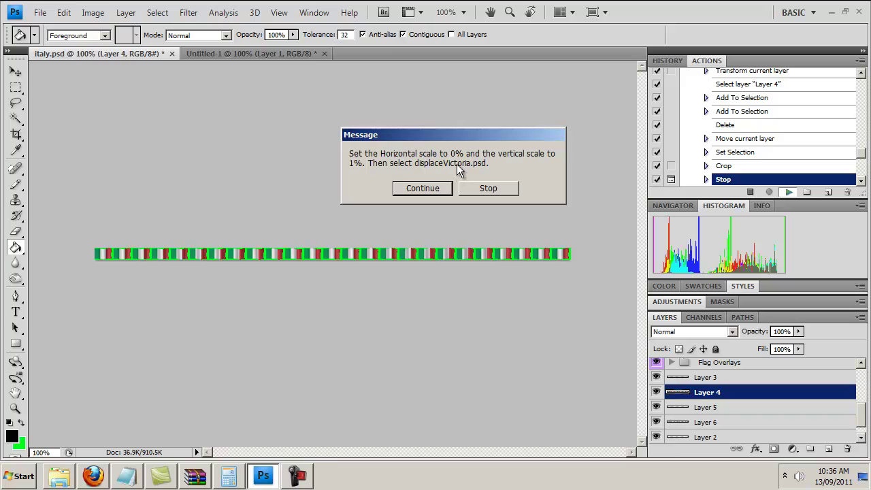
{"action": "left_click", "coordinate": [431, 187]}
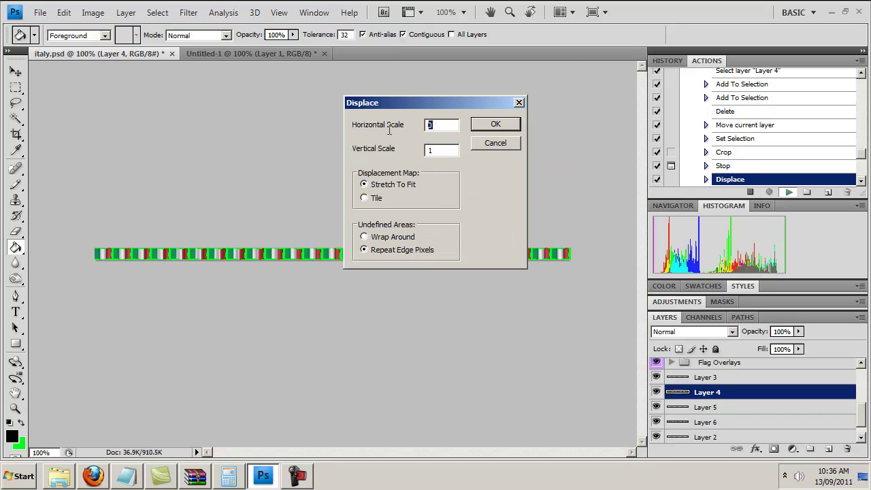
{"action": "key", "text": "Tab"}
{"action": "left_click", "coordinate": [505, 124]}
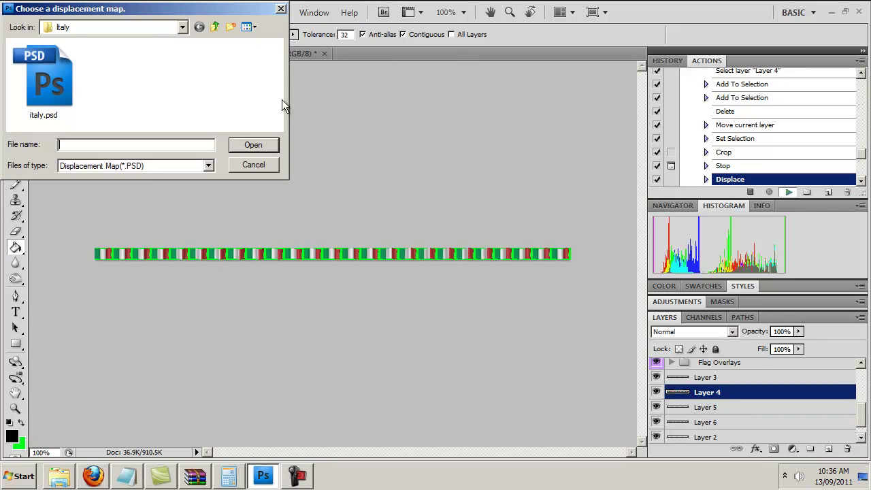
{"action": "left_click", "coordinate": [216, 28]}
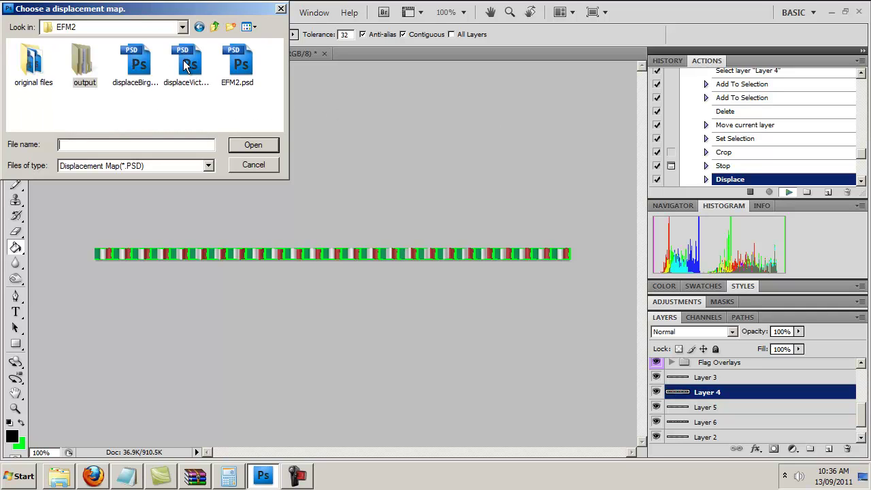
{"action": "double_click", "coordinate": [183, 59]}
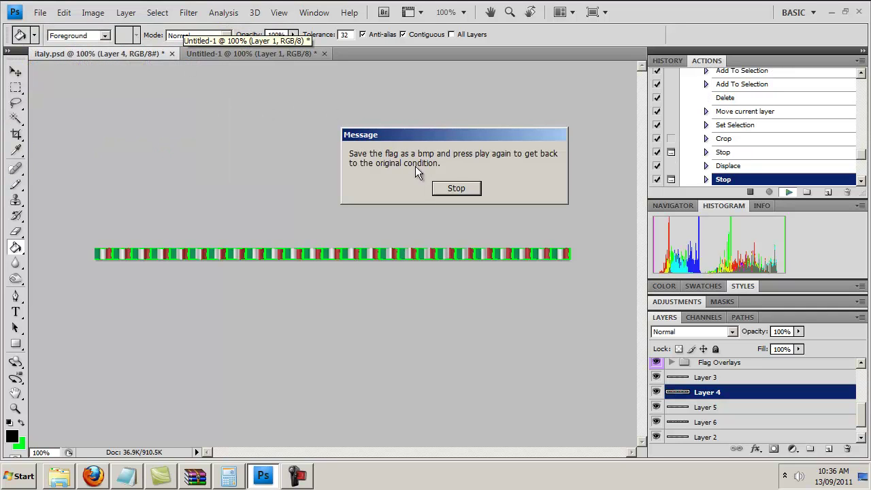
{"action": "left_click", "coordinate": [464, 188]}
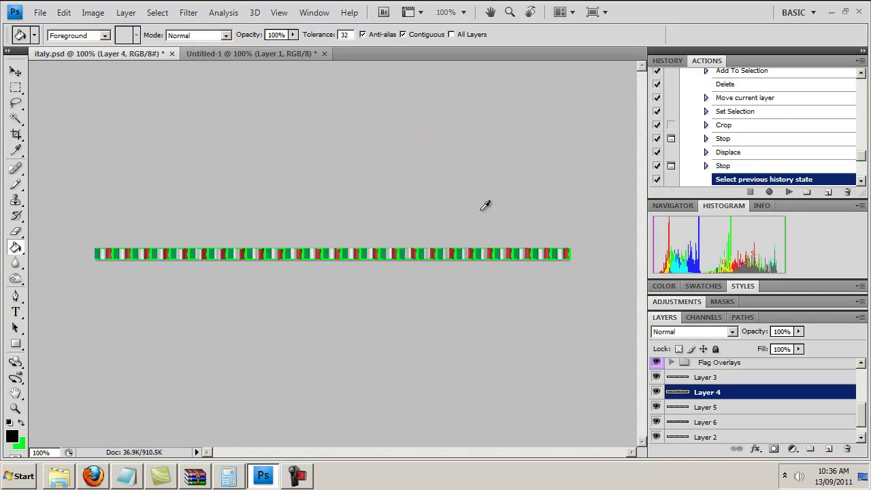
Save the flag strip document as flag.psd in Photoshop format in the Italy folder.
{"action": "key", "text": "ctrl+shift+s"}
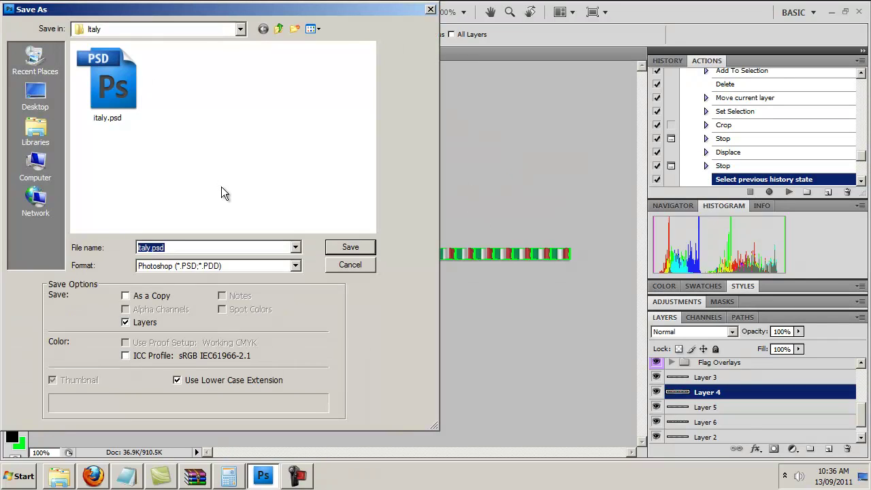
{"action": "type", "text": "flag"}
{"action": "key", "text": "Return"}
{"action": "key", "text": "Return"}
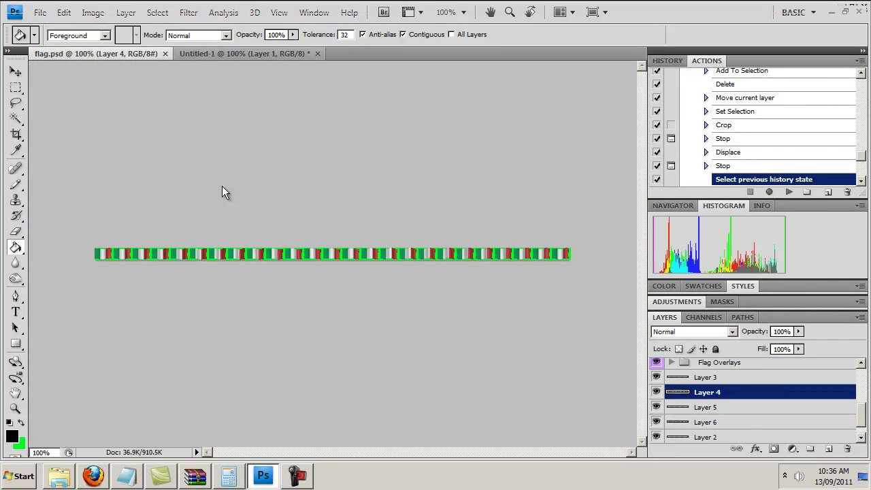
Save the flag strip as a BMP in Windows format at 24-bit depth, and resume the action to restore the template.
{"action": "key", "text": "alt+f"}
{"action": "key", "text": "Escape"}
{"action": "key", "text": "alt+f"}
{"action": "key", "text": "a"}
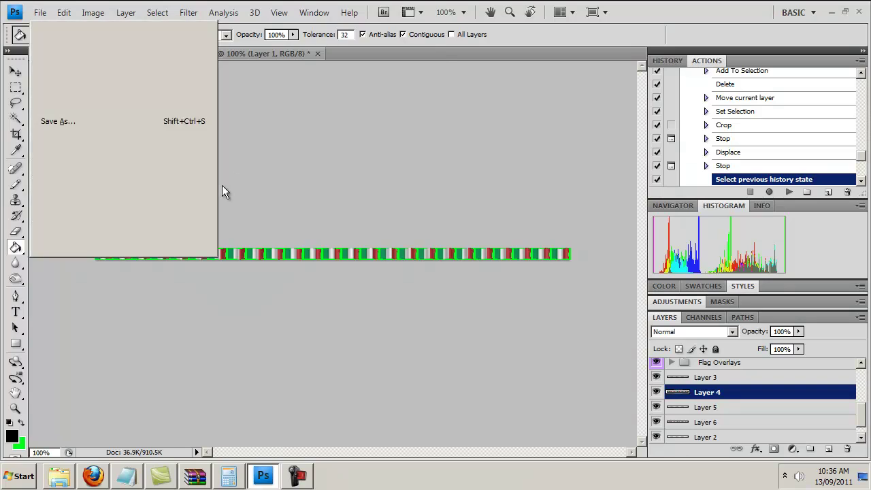
{"action": "key", "text": "Down"}
{"action": "key", "text": "Return"}
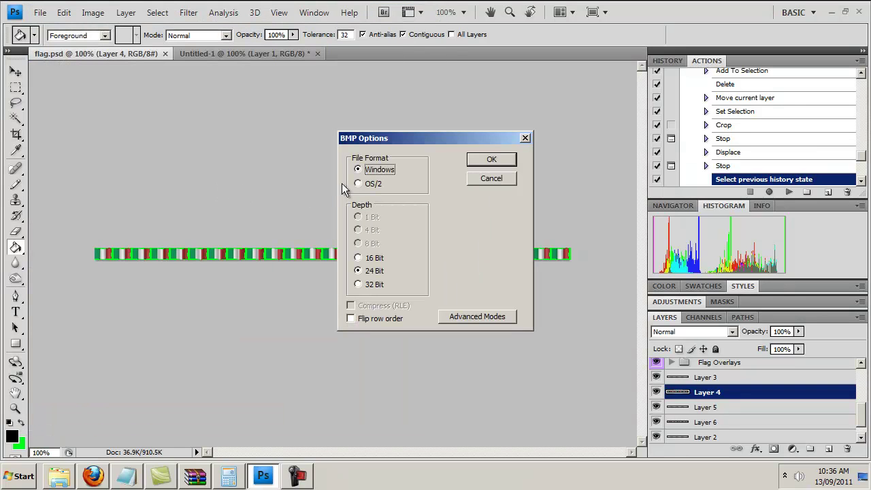
{"action": "key", "text": "Return"}
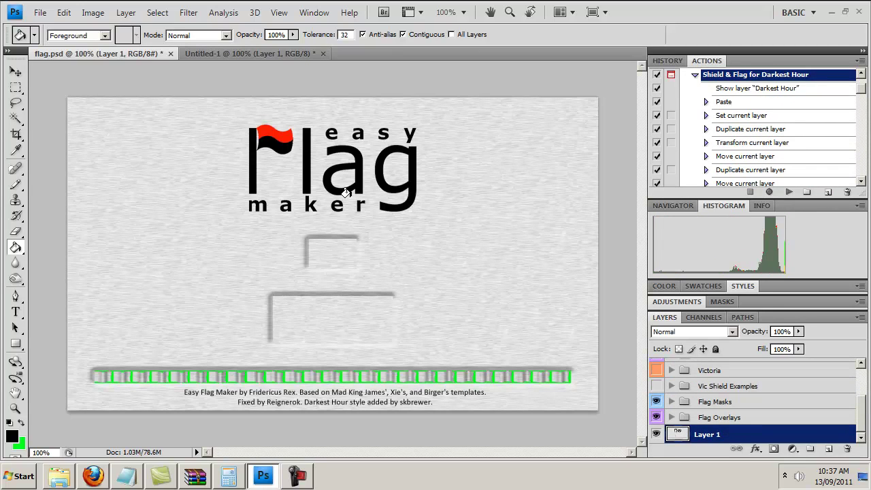
Switch to Firefox, close the Flag of Italy tab, highlight the Soviet flag's proportion and close that tab as well.
{"action": "left_click", "coordinate": [95, 477]}
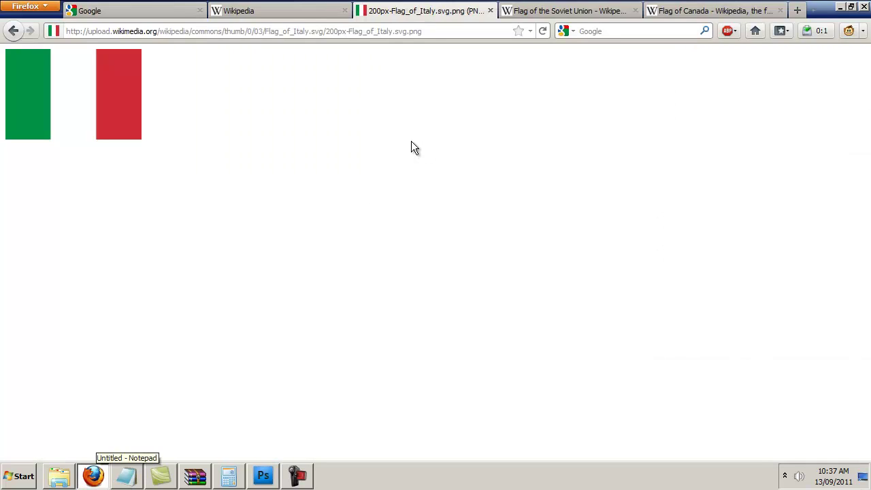
{"action": "key", "text": "alt+Left"}
{"action": "key", "text": "alt+Left"}
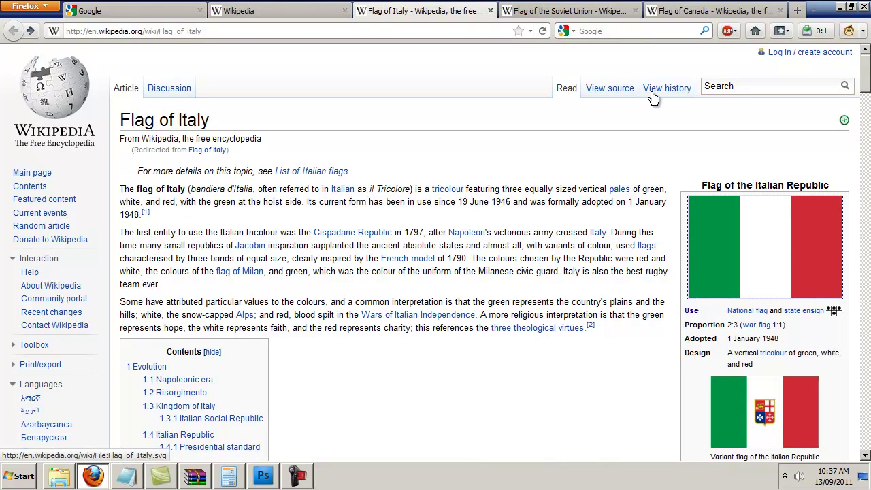
{"action": "middle_click", "coordinate": [453, 15]}
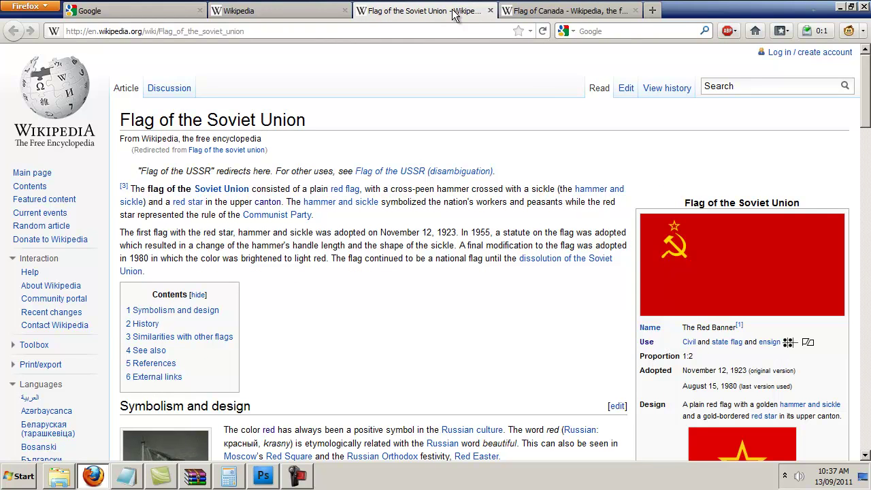
{"action": "left_click_drag", "start_coordinate": [680, 356], "coordinate": [694, 357]}
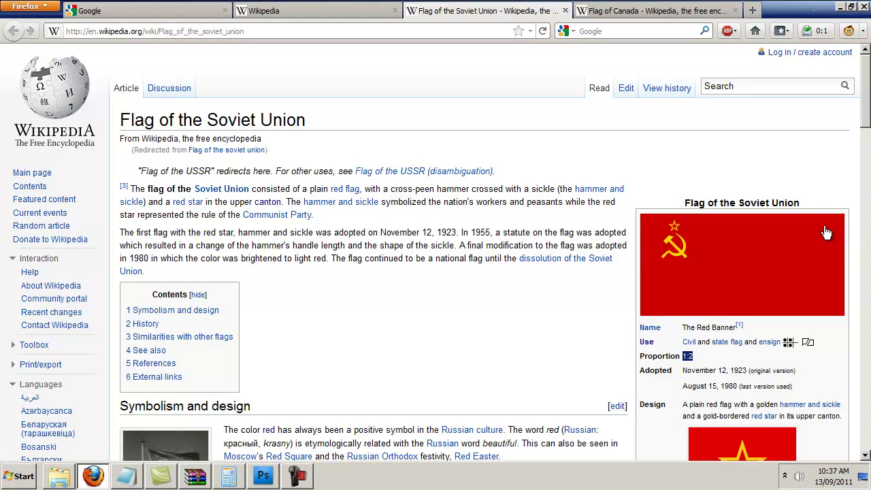
{"action": "middle_click", "coordinate": [480, 17]}
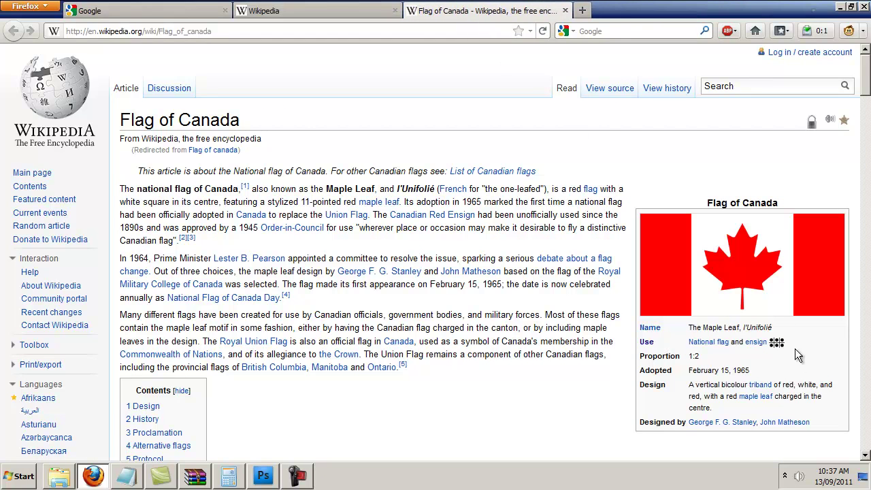
From the Flag of Canada article, open the flag's 500px PNG rendering and copy the image.
{"action": "left_click", "coordinate": [713, 309]}
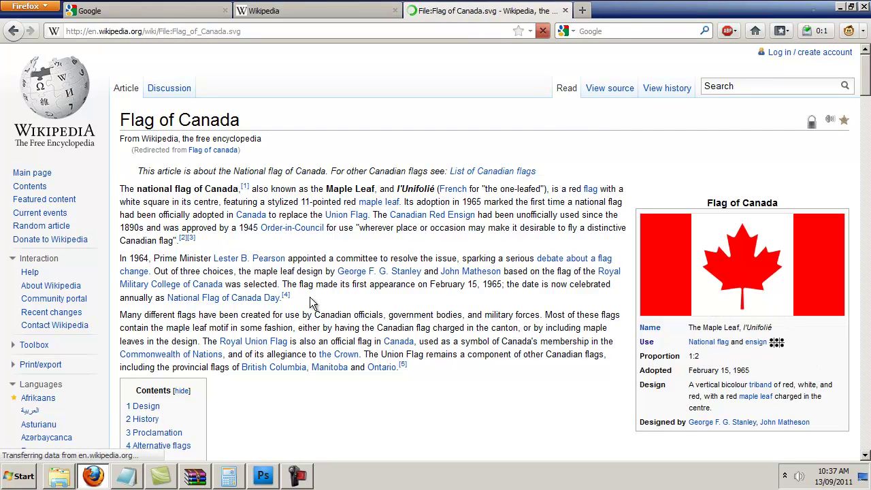
{"action": "scroll", "coordinate": [329, 312], "scroll_direction": "down", "scroll_amount": 4}
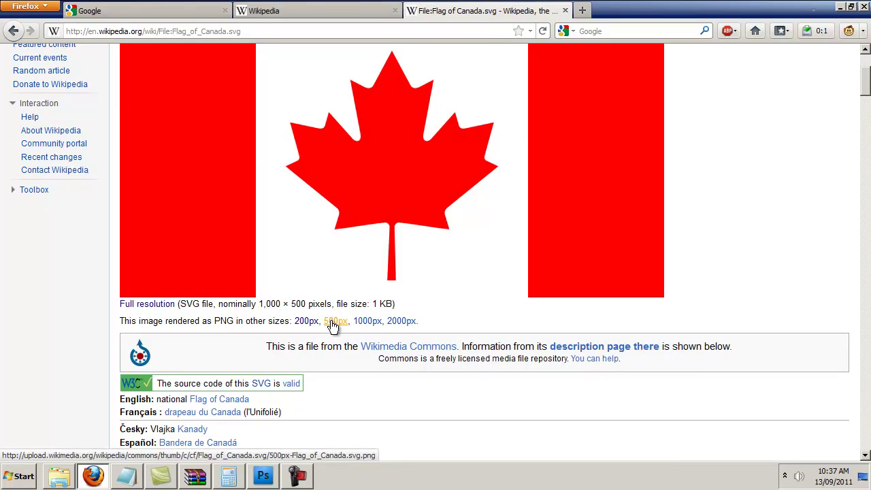
{"action": "left_click", "coordinate": [331, 322]}
{"action": "right_click", "coordinate": [165, 157]}
{"action": "left_click", "coordinate": [184, 168]}
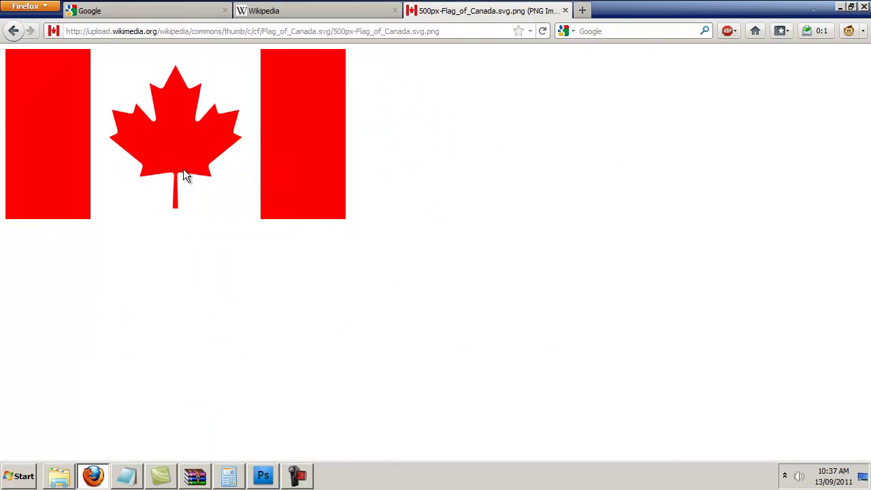
Switch back to Photoshop and close the Untitled-1 document with the Italian flag without saving.
{"action": "left_click", "coordinate": [256, 467]}
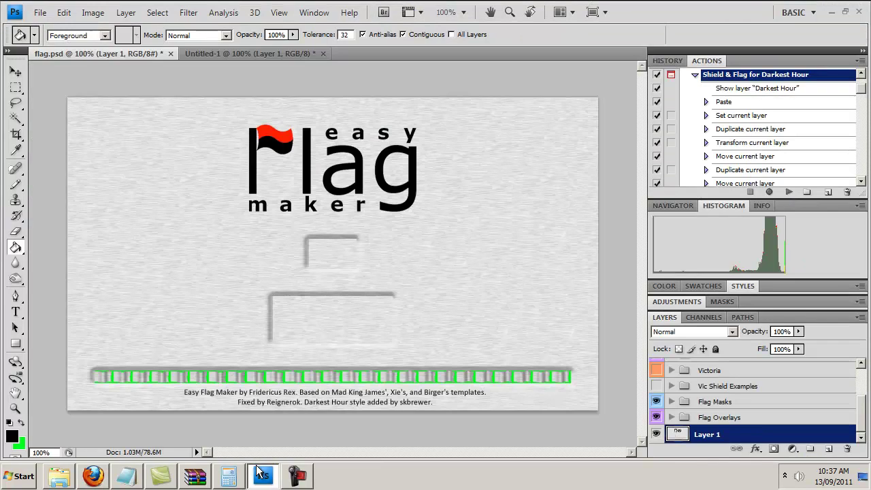
{"action": "key", "text": "ctrl+Tab"}
{"action": "key", "text": "ctrl+w"}
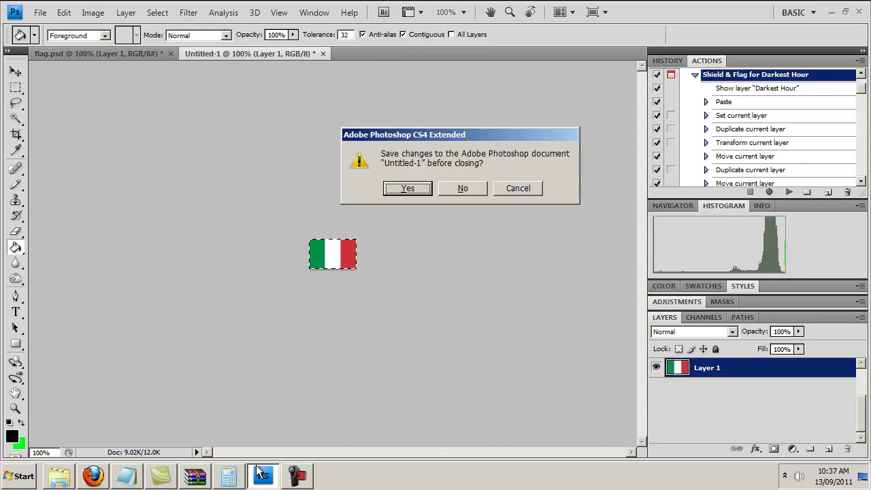
{"action": "key", "text": "n"}
Create a transparent 500 × 250 pixel document from the Clipboard preset and paste the Canadian flag into it.
{"action": "key", "text": "ctrl+n"}
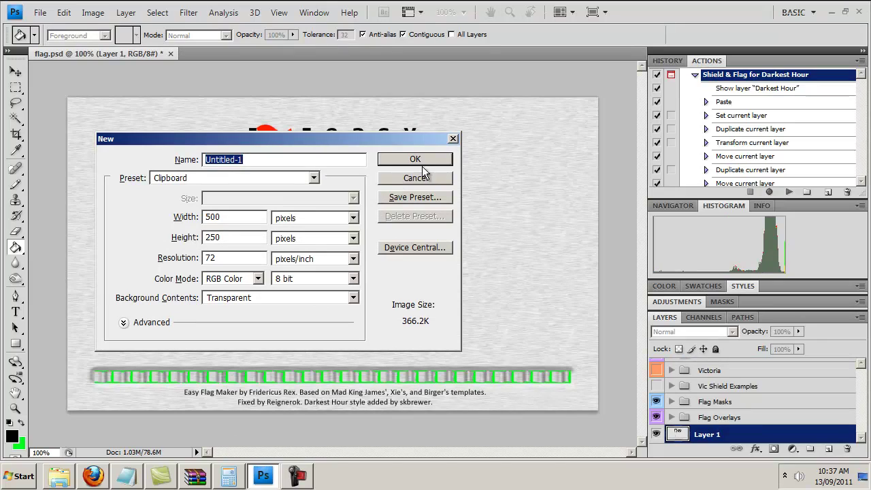
{"action": "key", "text": "Tab"}
{"action": "key", "text": "Tab"}
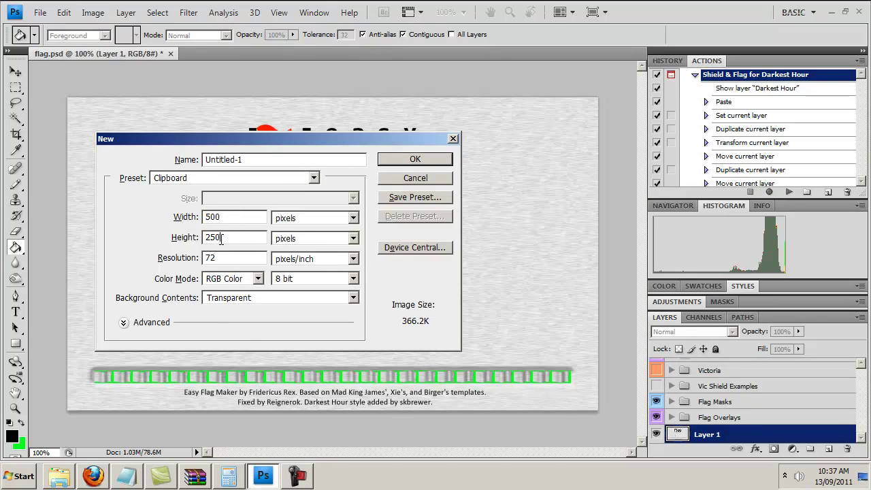
{"action": "key", "text": "Tab"}
{"action": "left_click", "coordinate": [413, 160]}
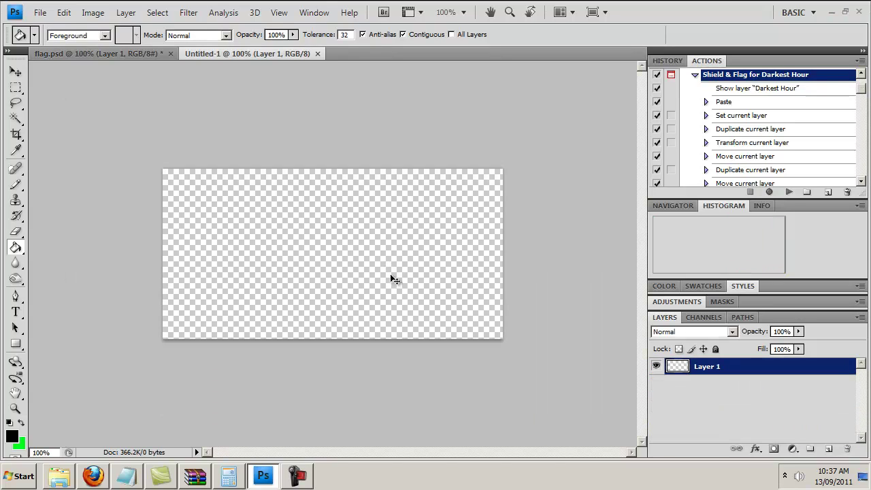
{"action": "key", "text": "ctrl+v"}
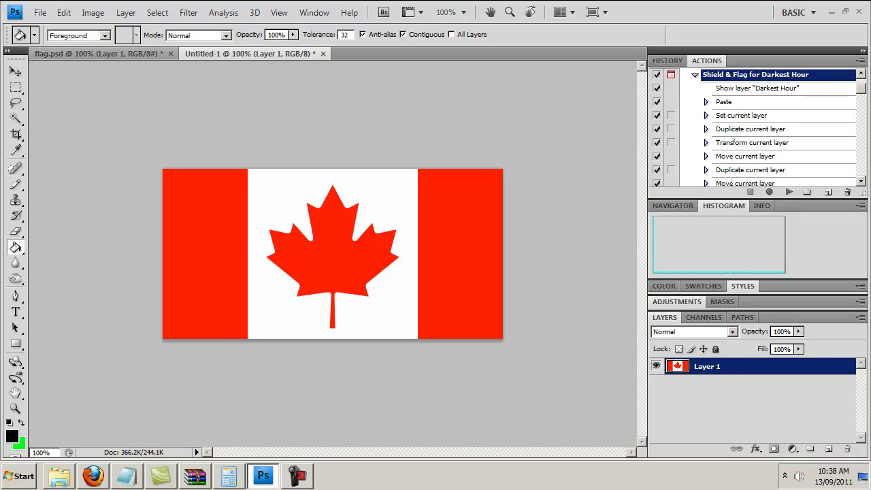
Compute 500/1.59 in Calculator to find the canvas height for the Canadian flag.
{"action": "left_click", "coordinate": [228, 479]}
{"action": "type", "text": "5"}
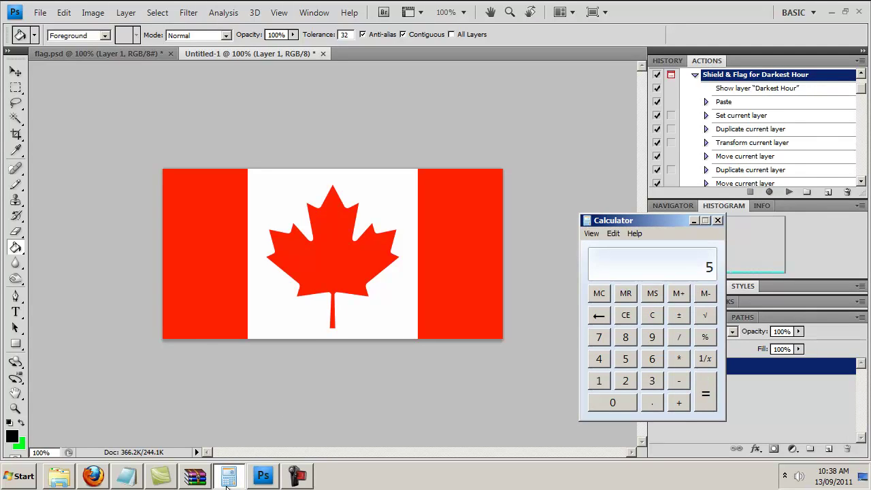
{"action": "type", "text": "00/1.59"}
{"action": "key", "text": "Return"}
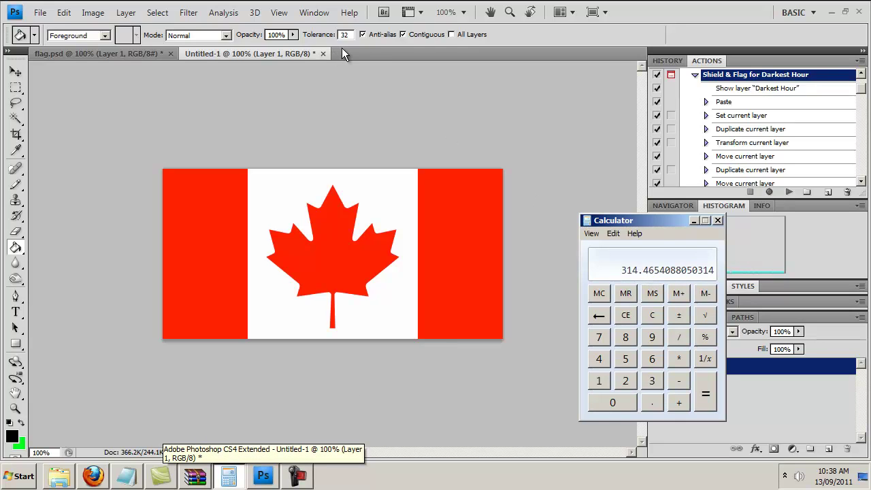
Set the canvas height to 315 pixels and fill the transparent strips above and below the Canadian flag with black.
{"action": "left_click", "coordinate": [93, 13]}
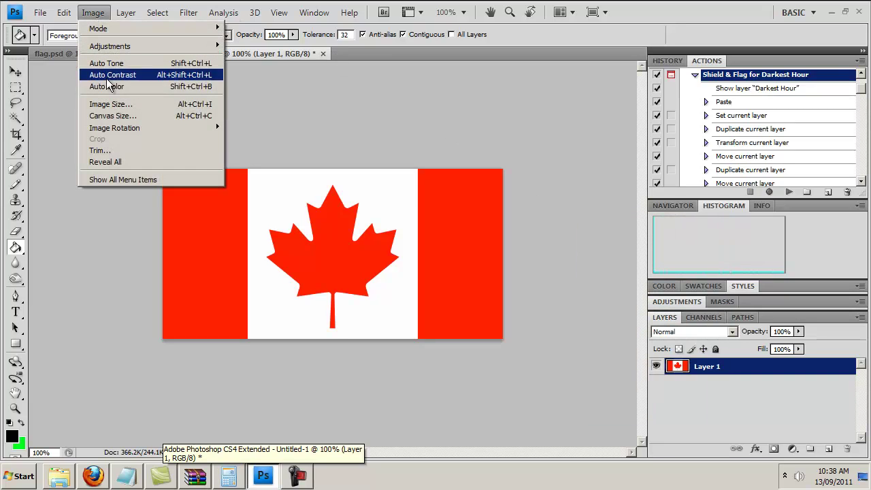
{"action": "left_click", "coordinate": [112, 115]}
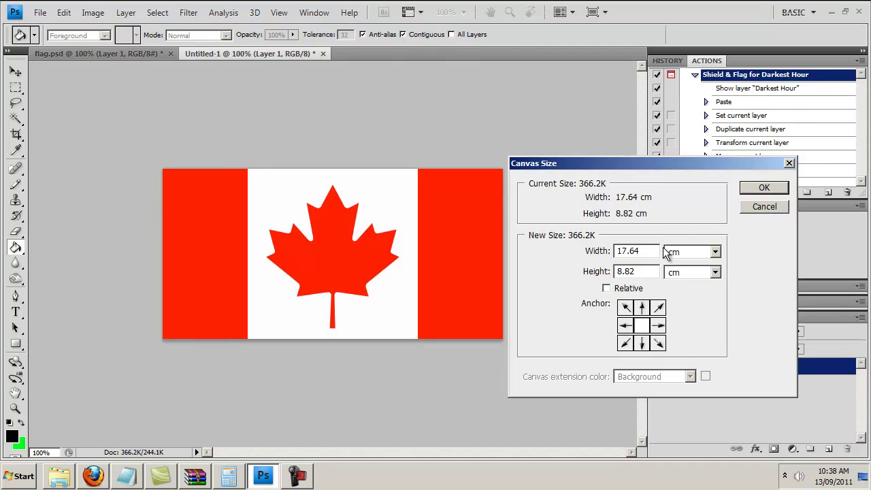
{"action": "left_click", "coordinate": [690, 251]}
{"action": "left_click", "coordinate": [692, 274]}
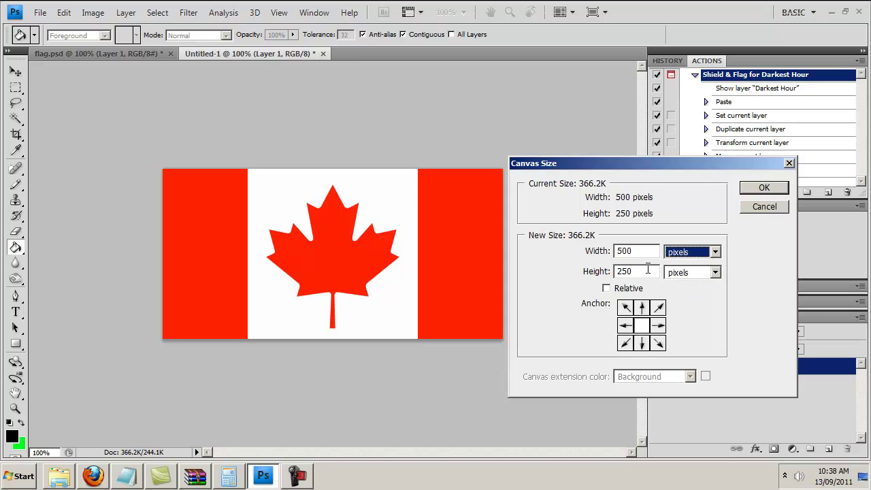
{"action": "key", "text": "Tab"}
{"action": "type", "text": "315"}
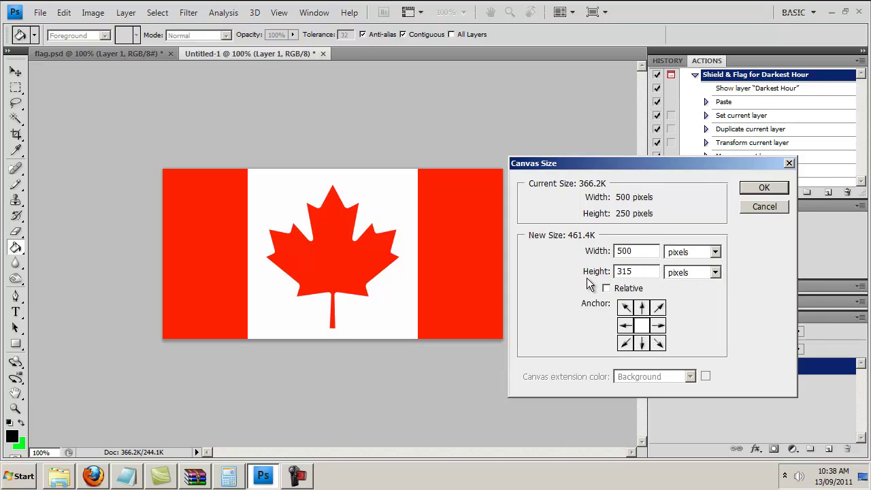
{"action": "key", "text": "Return"}
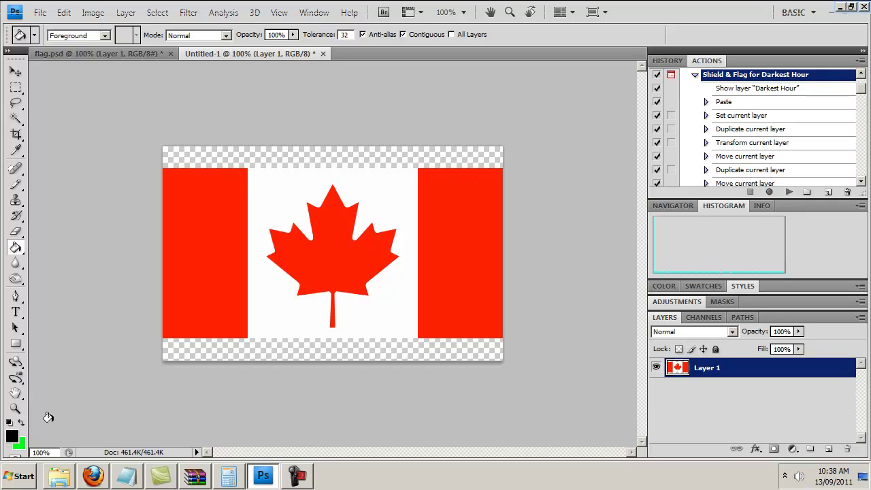
{"action": "left_click", "coordinate": [240, 163]}
{"action": "left_click", "coordinate": [261, 353]}
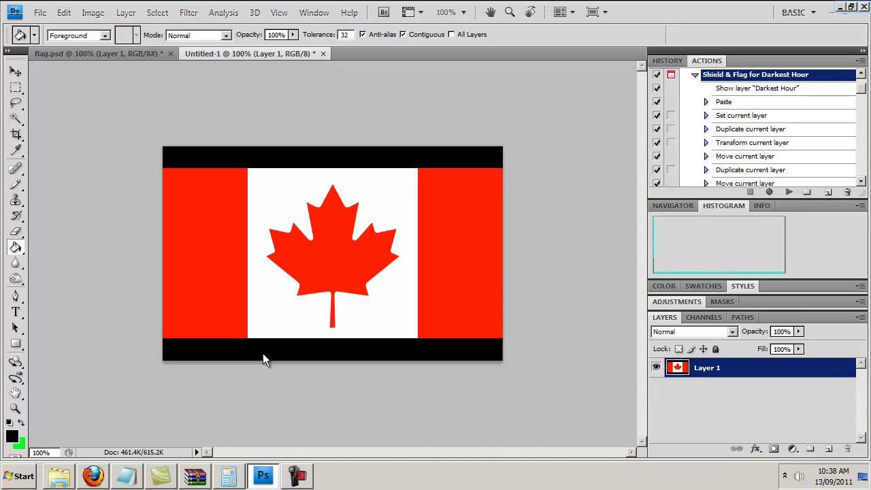
Resize the Canadian flag image to 70 by 44 pixels and select the whole image.
{"action": "key", "text": "ctrl+alt+i"}
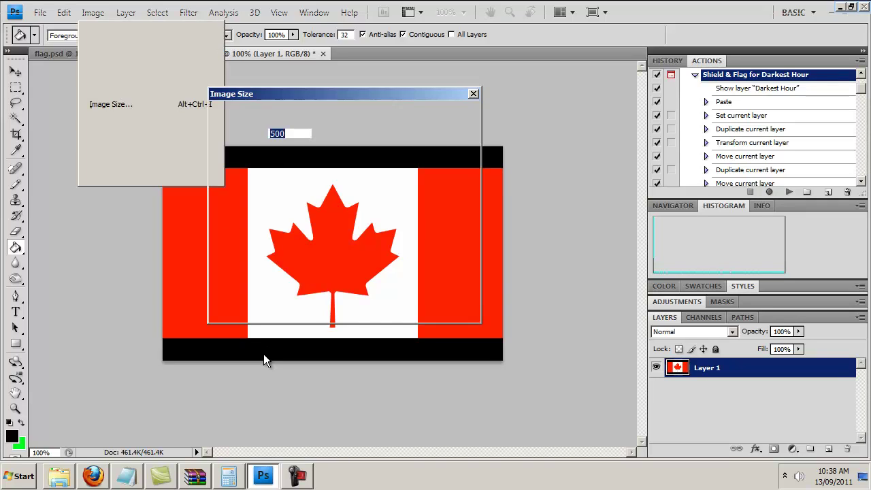
{"action": "type", "text": "70"}
{"action": "key", "text": "Tab"}
{"action": "type", "text": "44"}
{"action": "key", "text": "Return"}
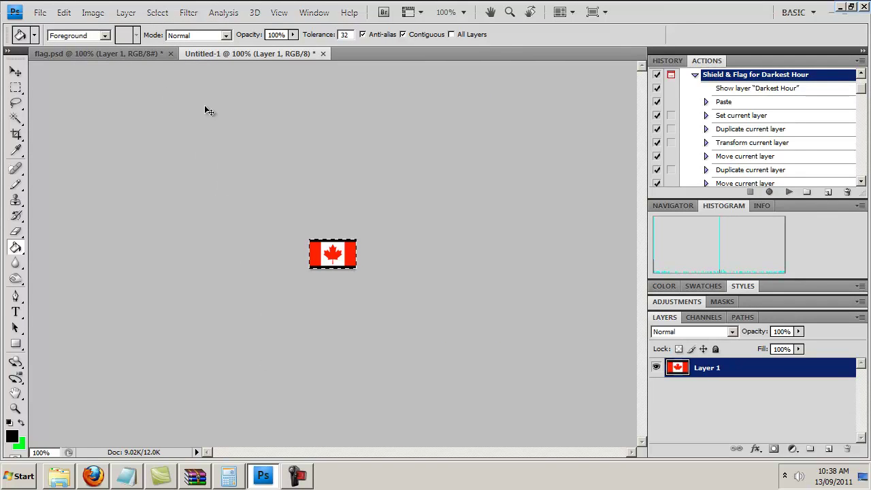
Run the Shield & Flag for Darkest Hour action on flag.psd with the Canadian flag up to its shield-saving stop.
{"action": "left_click", "coordinate": [108, 54]}
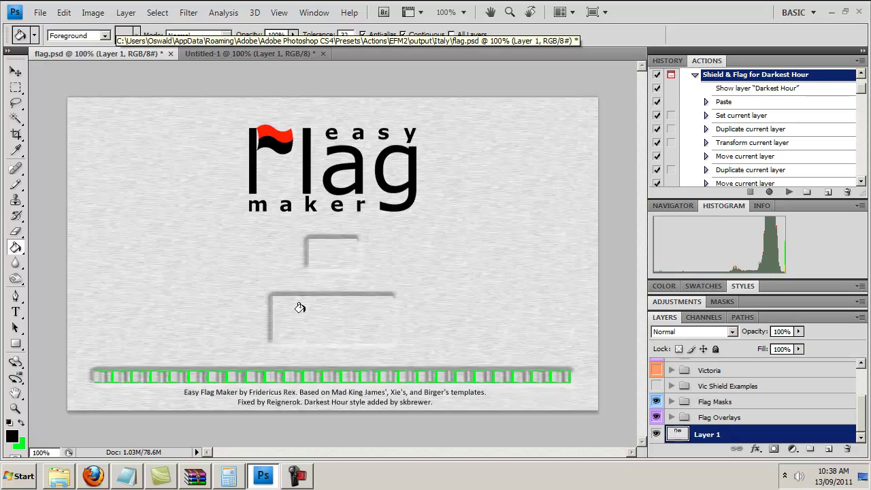
{"action": "scroll", "coordinate": [771, 130], "scroll_direction": "up", "scroll_amount": 1}
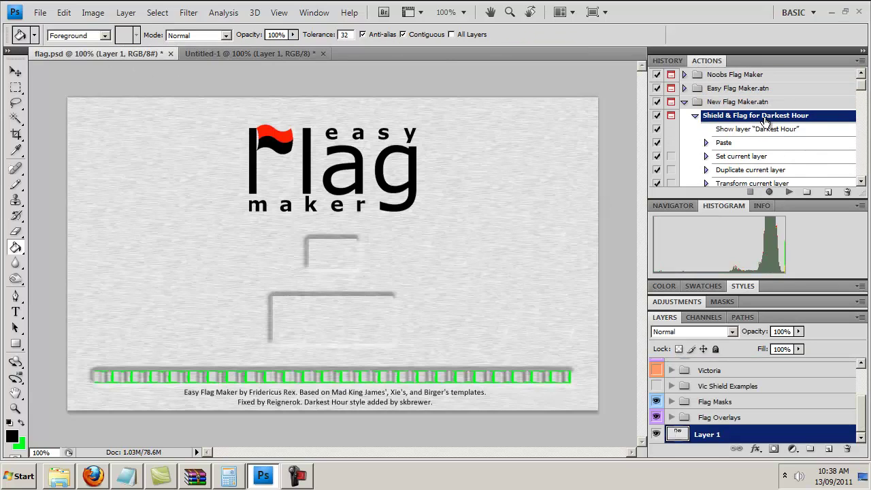
{"action": "left_click", "coordinate": [694, 117]}
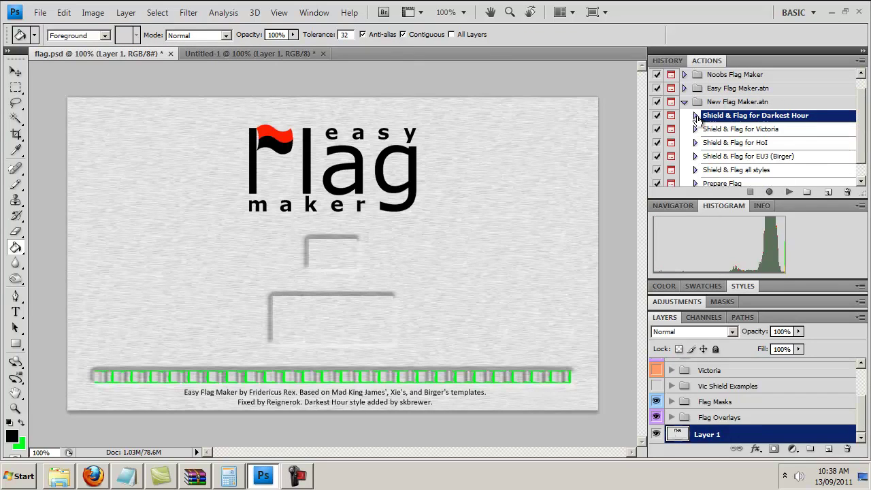
{"action": "left_click", "coordinate": [789, 192]}
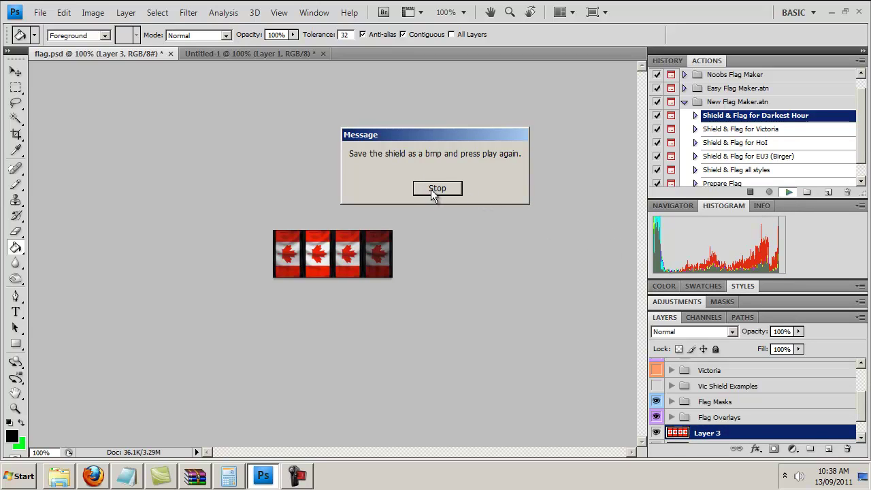
{"action": "left_click", "coordinate": [436, 188]}
{"action": "scroll", "coordinate": [435, 215], "scroll_direction": "up", "scroll_amount": 3}
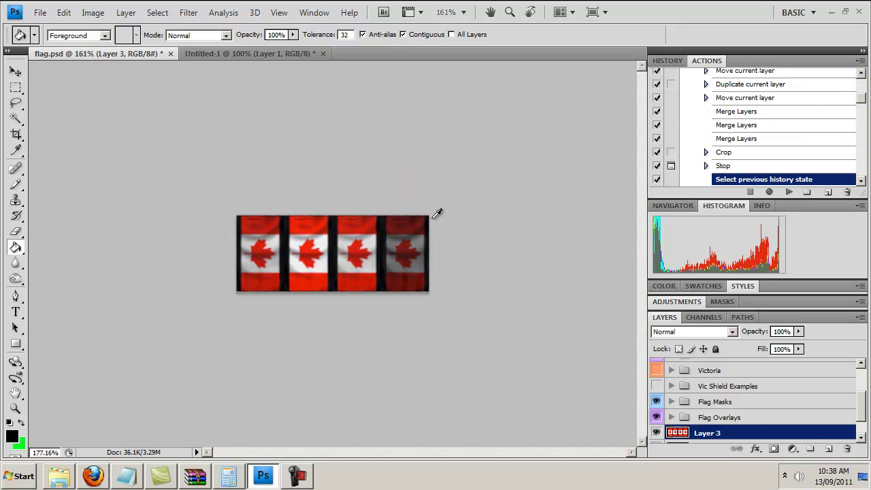
{"action": "key", "text": "alt"}
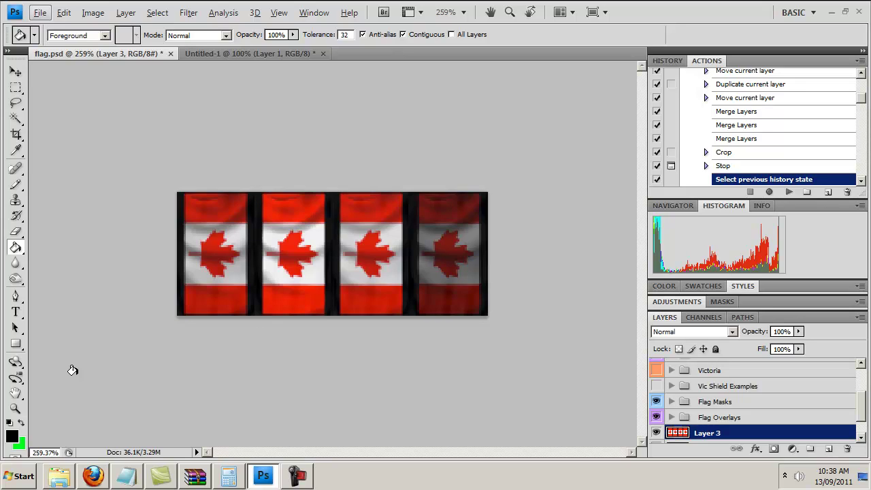
Swap the foreground and background colours and inspect the green's RGB values in the colour picker without changing them.
{"action": "left_click", "coordinate": [21, 423]}
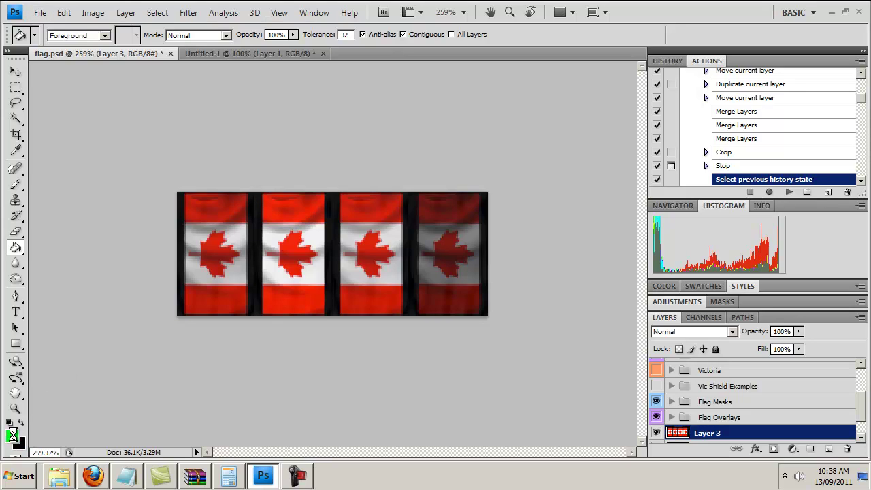
{"action": "left_click", "coordinate": [13, 435]}
{"action": "double_click", "coordinate": [515, 251]}
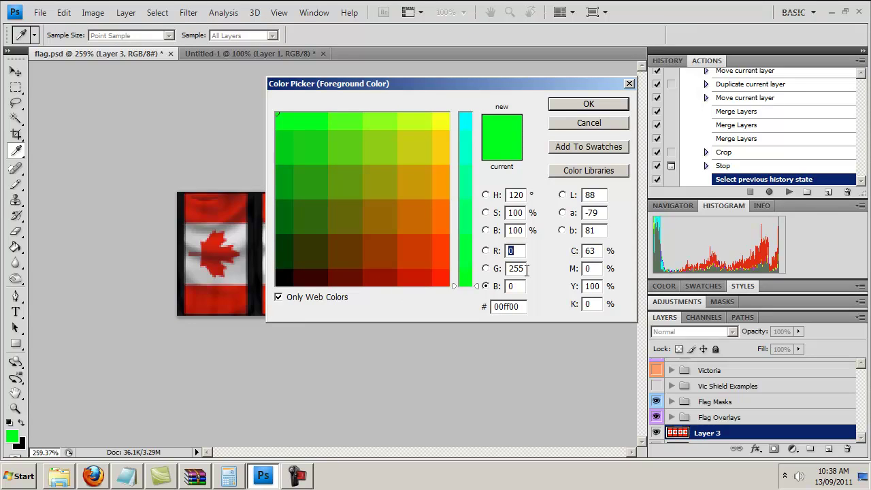
{"action": "double_click", "coordinate": [526, 269]}
{"action": "double_click", "coordinate": [513, 287]}
{"action": "left_click", "coordinate": [590, 123]}
{"action": "key", "text": "g"}
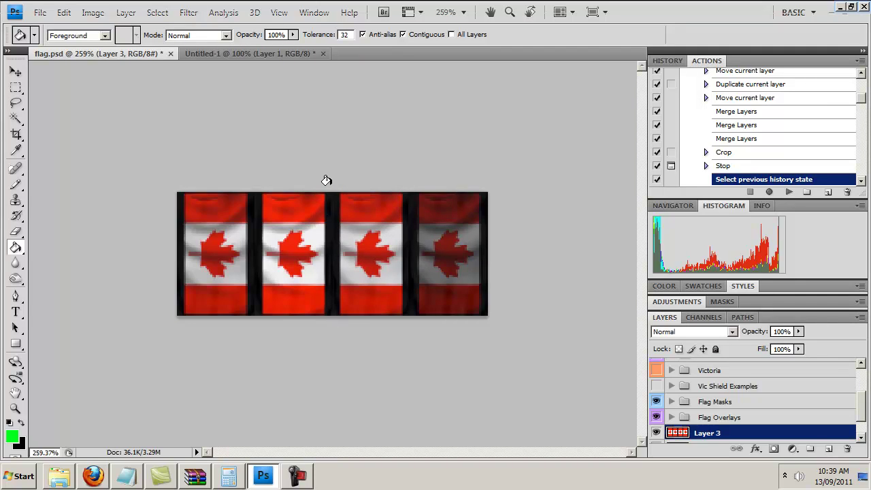
Expand the Shield Masks layer group and look through its masks.
{"action": "scroll", "coordinate": [776, 417], "scroll_direction": "up", "scroll_amount": 3}
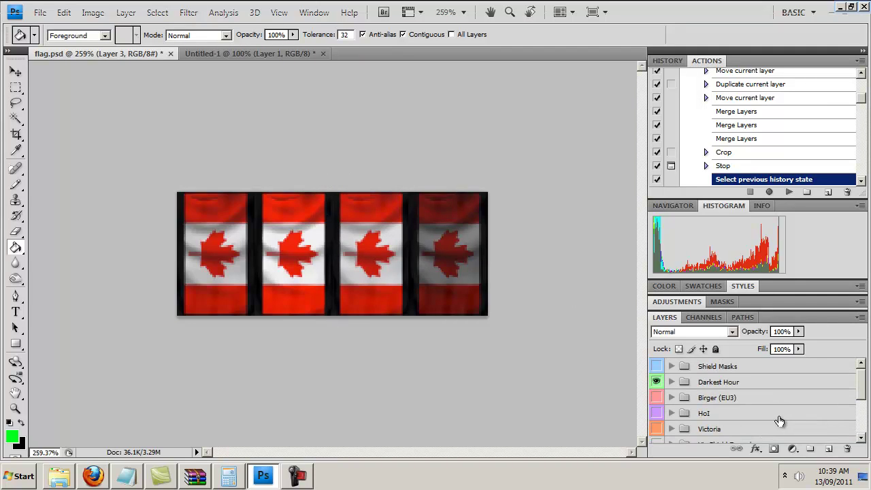
{"action": "left_click", "coordinate": [702, 367]}
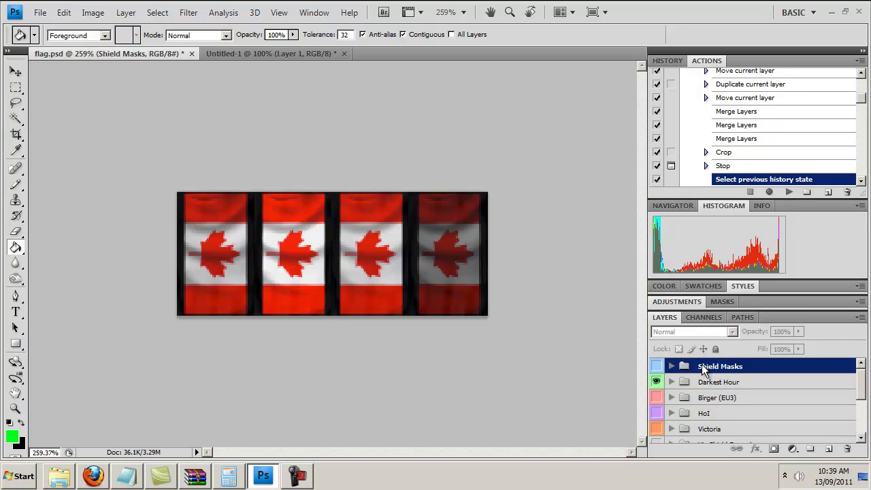
{"action": "left_click", "coordinate": [672, 367]}
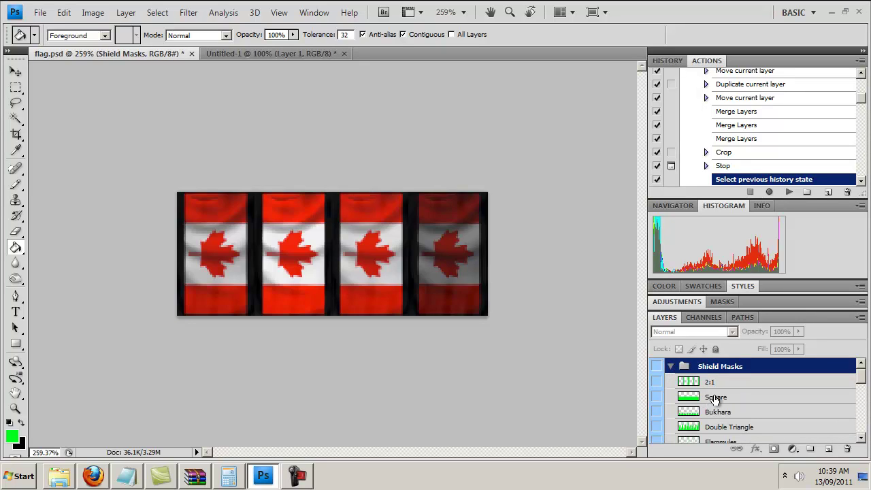
{"action": "scroll", "coordinate": [687, 401], "scroll_direction": "down", "scroll_amount": 1}
{"action": "scroll", "coordinate": [670, 413], "scroll_direction": "down", "scroll_amount": 1}
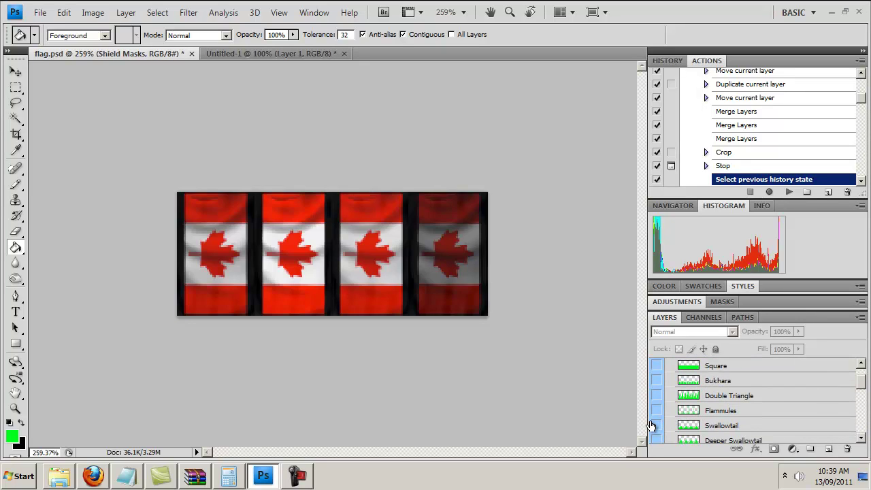
Try the Swallowtail mask on the Canadian shields and hide it again.
{"action": "left_click", "coordinate": [655, 425]}
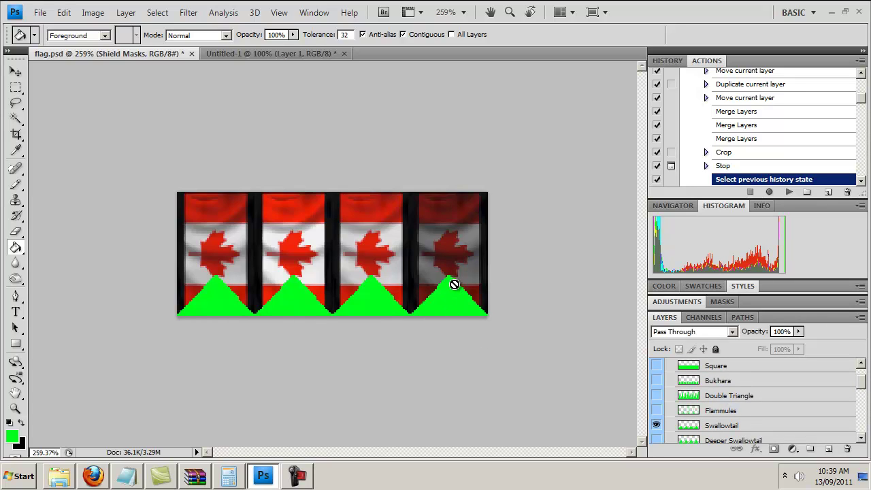
{"action": "left_click", "coordinate": [655, 423]}
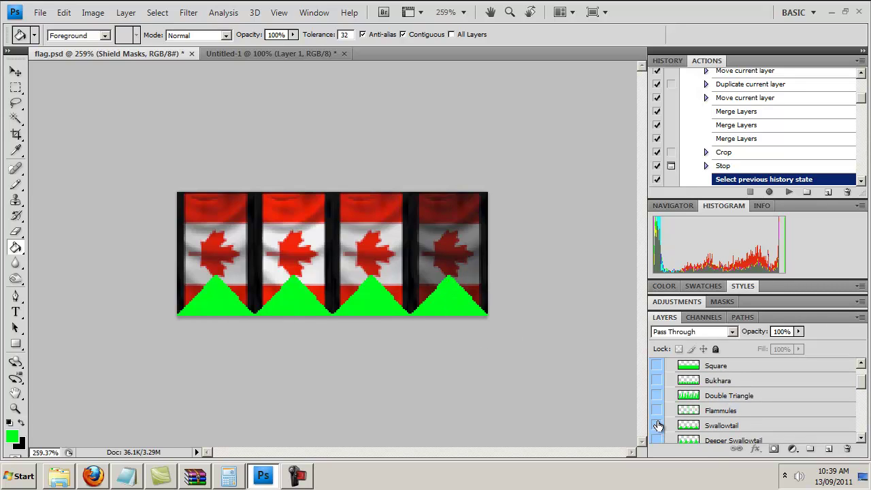
{"action": "left_click", "coordinate": [656, 365]}
Show the 2:1 mask from the Shield Masks group over the Canadian shields.
{"action": "scroll", "coordinate": [721, 421], "scroll_direction": "down", "scroll_amount": 2}
{"action": "scroll", "coordinate": [727, 395], "scroll_direction": "up", "scroll_amount": 4}
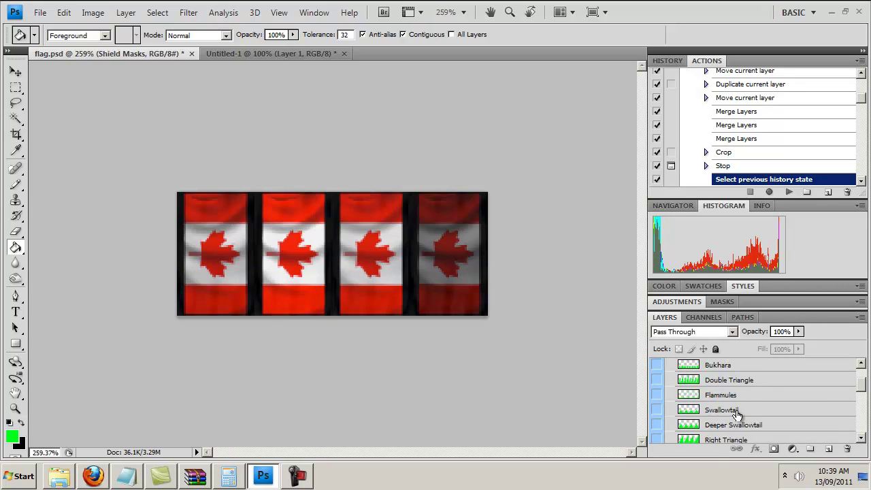
{"action": "left_click", "coordinate": [725, 382]}
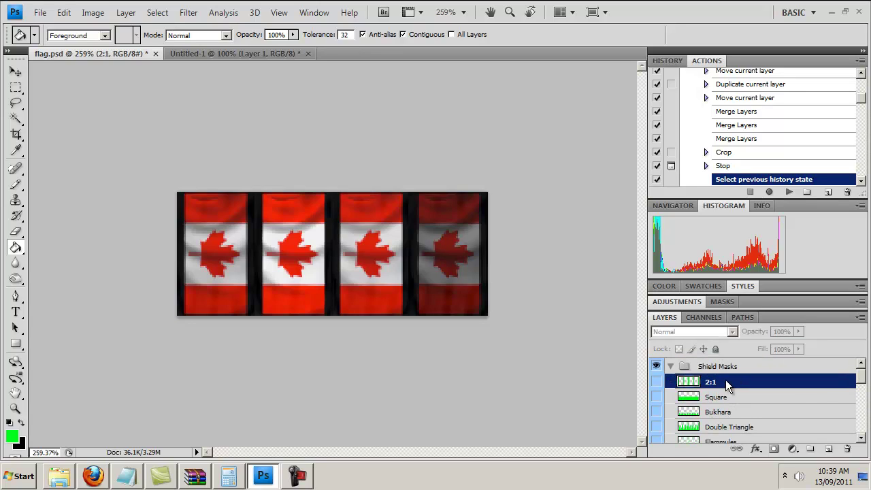
{"action": "left_click", "coordinate": [659, 383]}
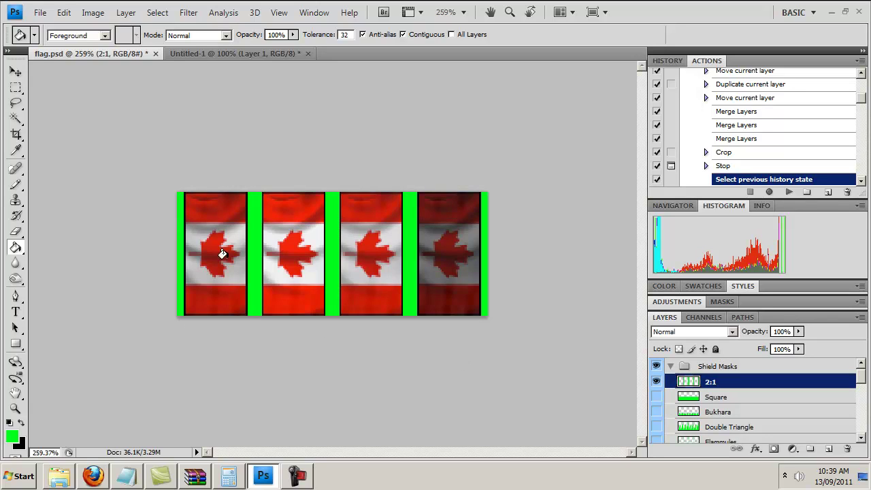
Start saving the shield under a new name and create and open a Canada folder inside the output folder.
{"action": "key", "text": "ctrl+shift+s"}
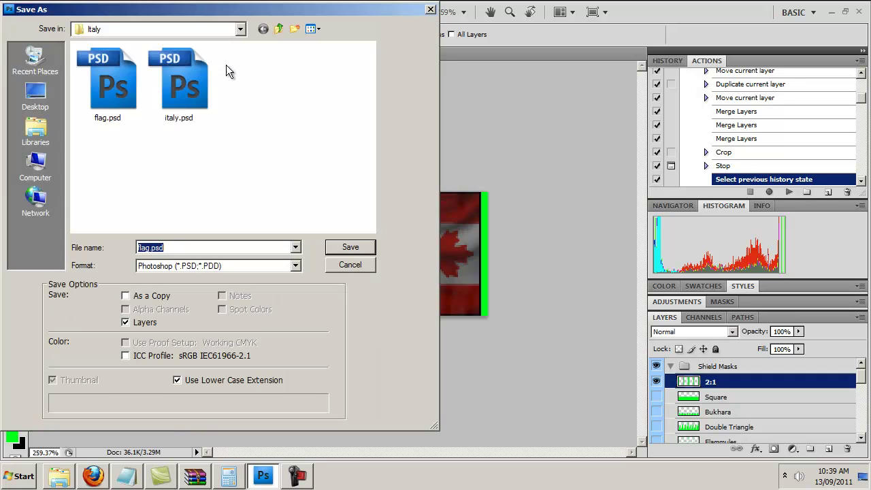
{"action": "left_click", "coordinate": [280, 30]}
{"action": "left_click", "coordinate": [295, 29]}
{"action": "type", "text": "Cana"}
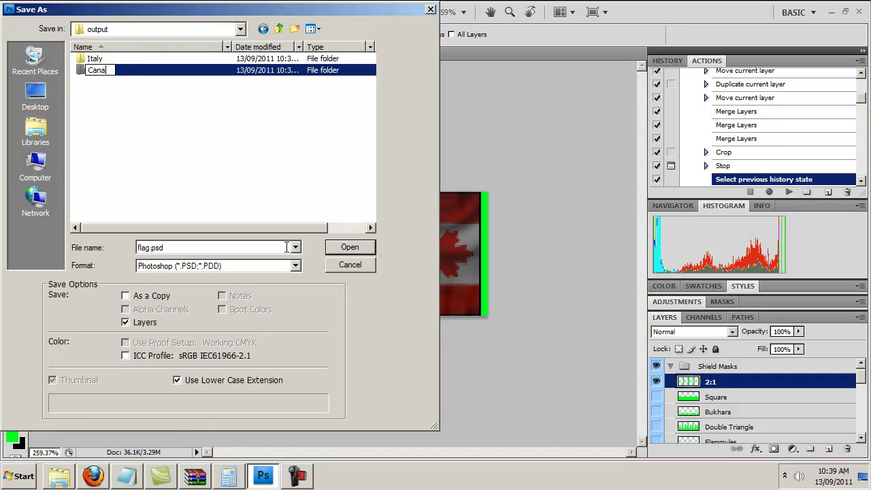
{"action": "type", "text": "da"}
{"action": "key", "text": "Return"}
{"action": "key", "text": "Return"}
Save the Canadian shield in the Canada folder as a Photoshop file named shield_dh.
{"action": "key", "text": "Tab"}
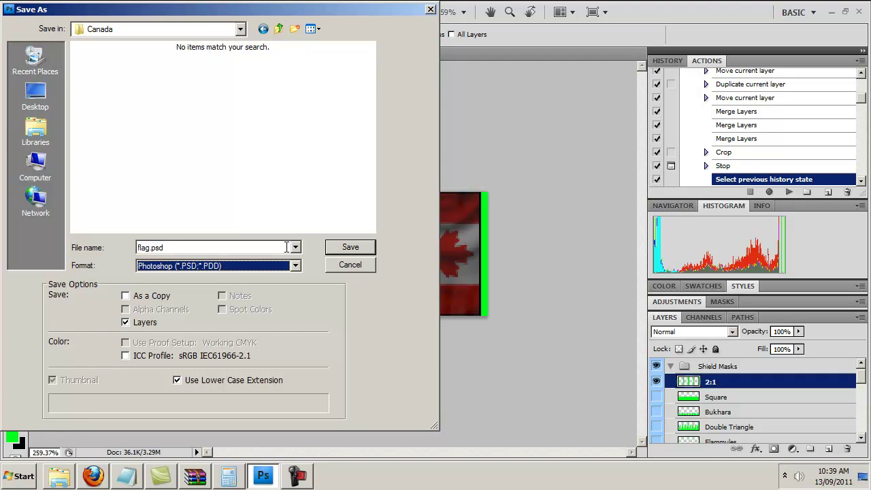
{"action": "key", "text": "shift+Tab"}
{"action": "type", "text": "shield"}
{"action": "key", "text": "Return"}
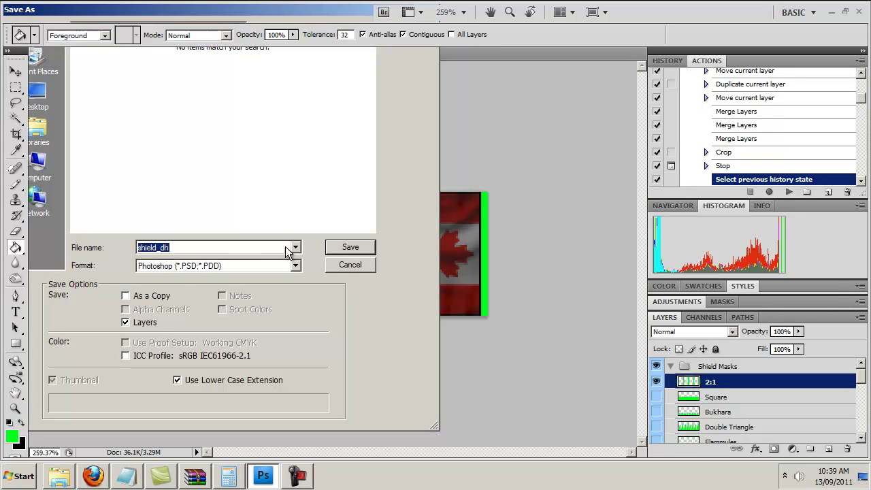
{"action": "key", "text": "Return"}
Save the Canadian shield also as a 24-bit Windows BMP named shield_dh in the Canada folder.
{"action": "key", "text": "alt+f"}
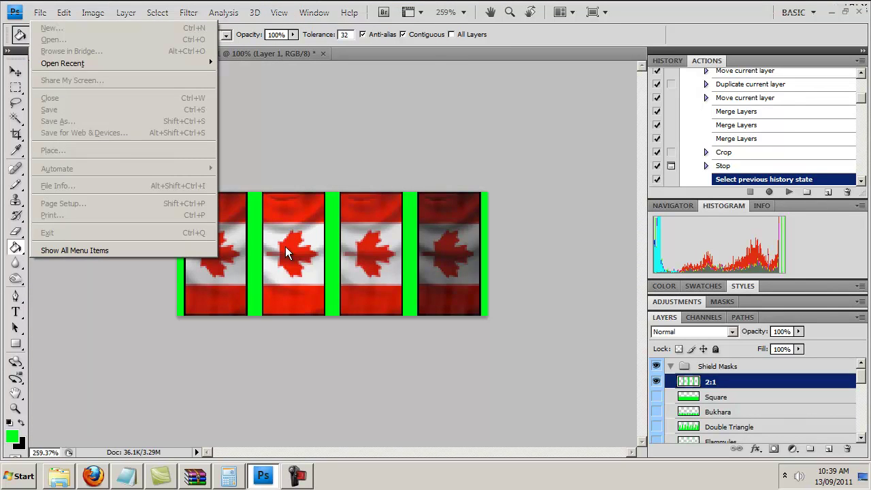
{"action": "key", "text": "Escape"}
{"action": "key", "text": "ctrl+shift+s"}
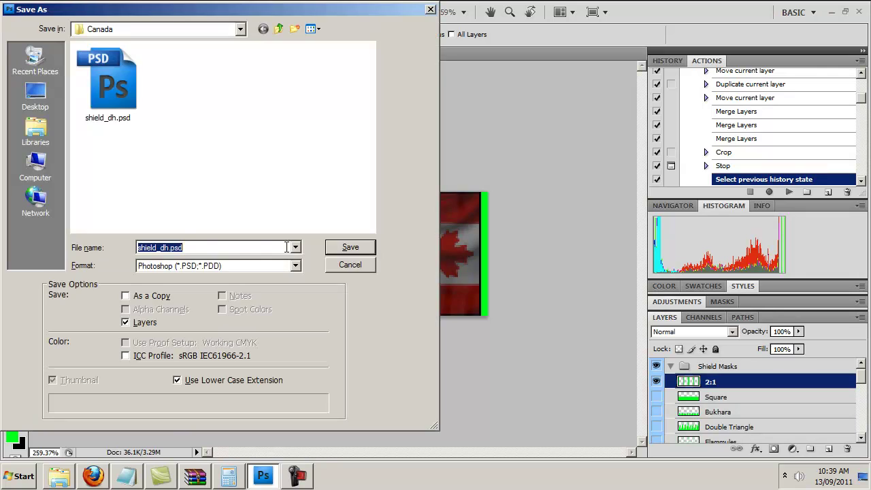
{"action": "key", "text": "Tab"}
{"action": "key", "text": "Down"}
{"action": "key", "text": "shift+Tab"}
{"action": "key", "text": "Return"}
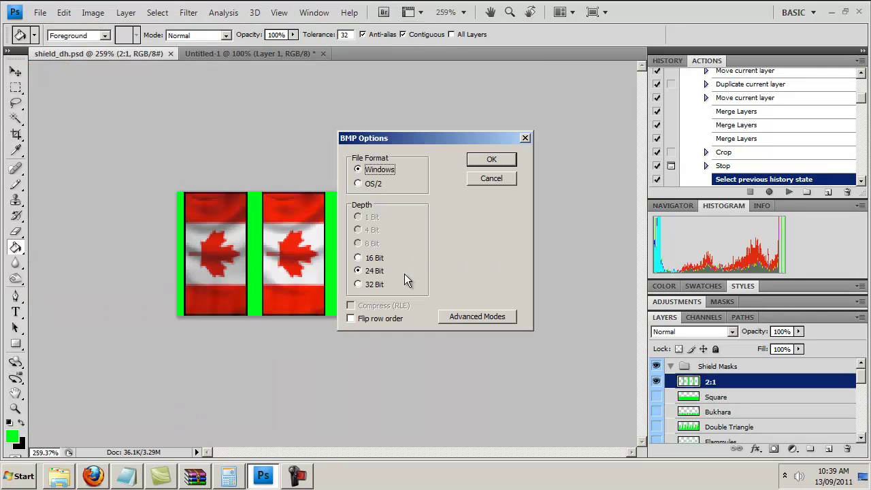
{"action": "left_click", "coordinate": [491, 162]}
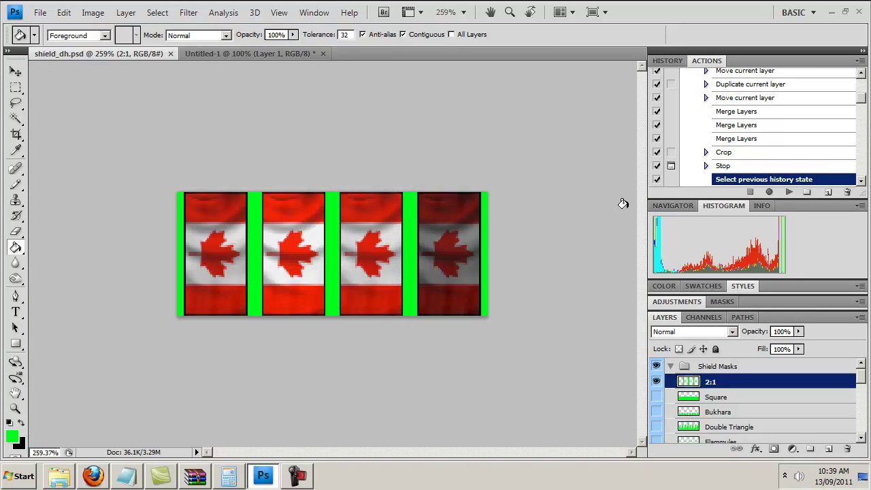
Resume the Darkest Hour action and displace the flag strip with horizontal scale 0, vertical scale 1 and the displaceVictoria.psd map.
{"action": "left_click", "coordinate": [786, 192]}
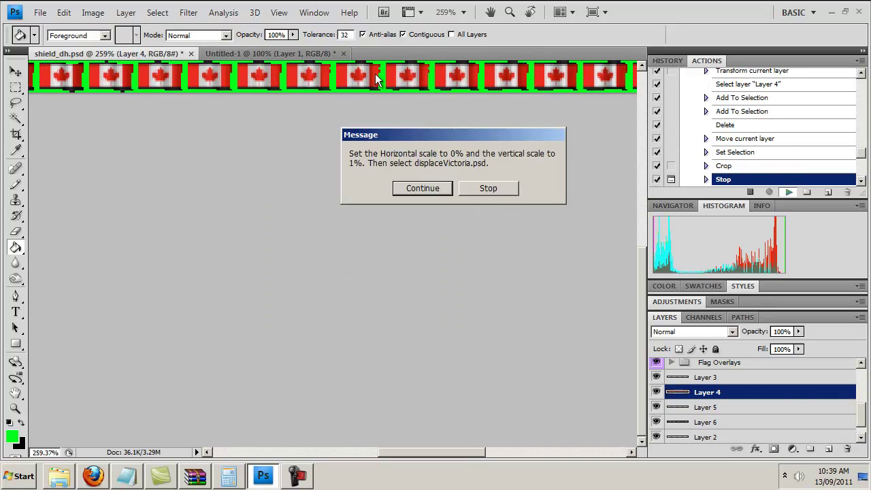
{"action": "left_click", "coordinate": [423, 189]}
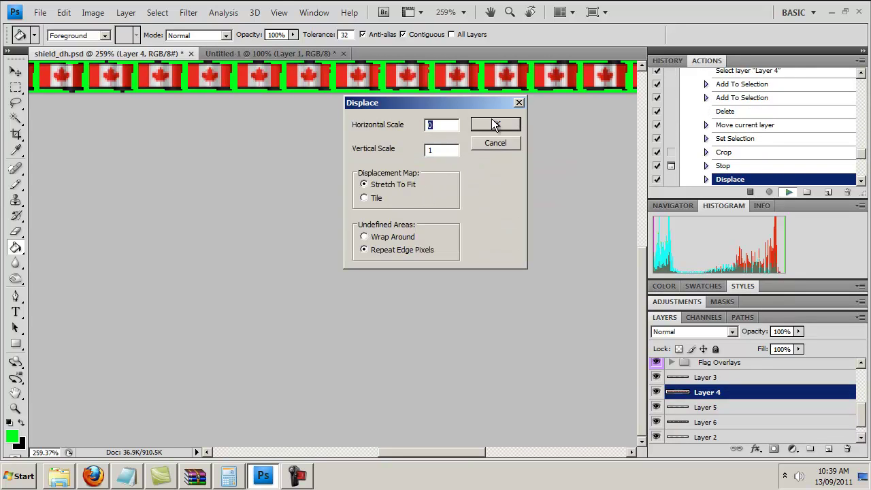
{"action": "left_click", "coordinate": [494, 125]}
{"action": "left_click", "coordinate": [215, 25]}
{"action": "left_click", "coordinate": [215, 25]}
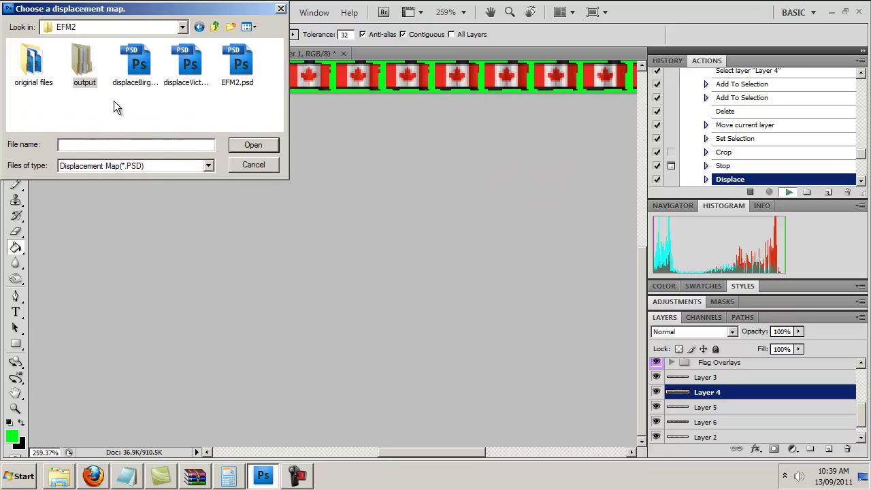
{"action": "left_click", "coordinate": [178, 60]}
{"action": "double_click", "coordinate": [178, 60]}
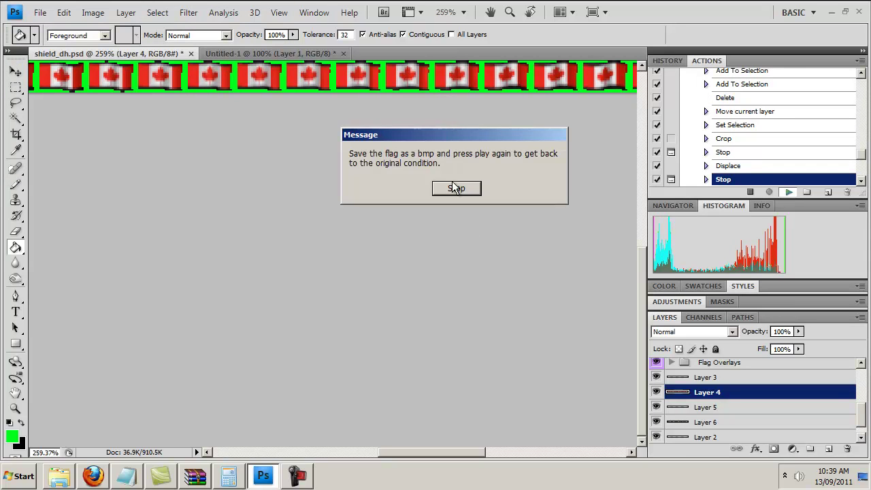
{"action": "left_click", "coordinate": [455, 189]}
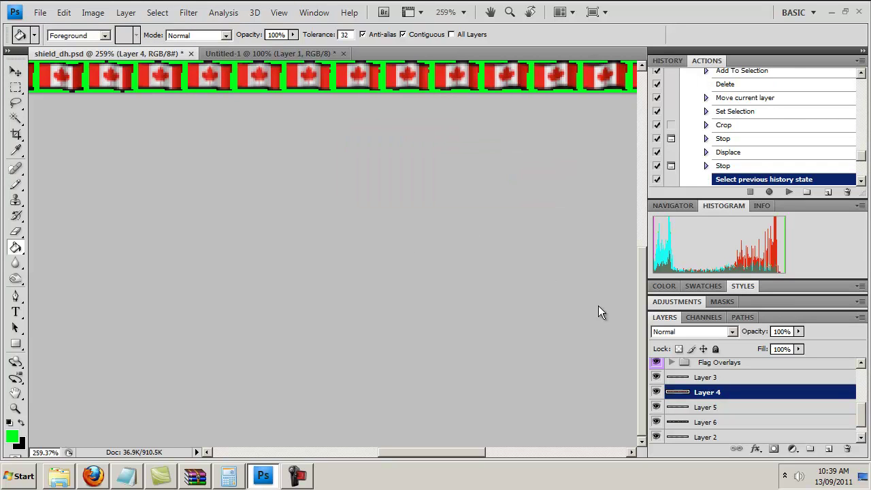
Expand the Flag Masks group and show its 2:1 mask over the Canadian flag strip.
{"action": "scroll", "coordinate": [720, 380], "scroll_direction": "up", "scroll_amount": 1}
{"action": "left_click", "coordinate": [708, 379]}
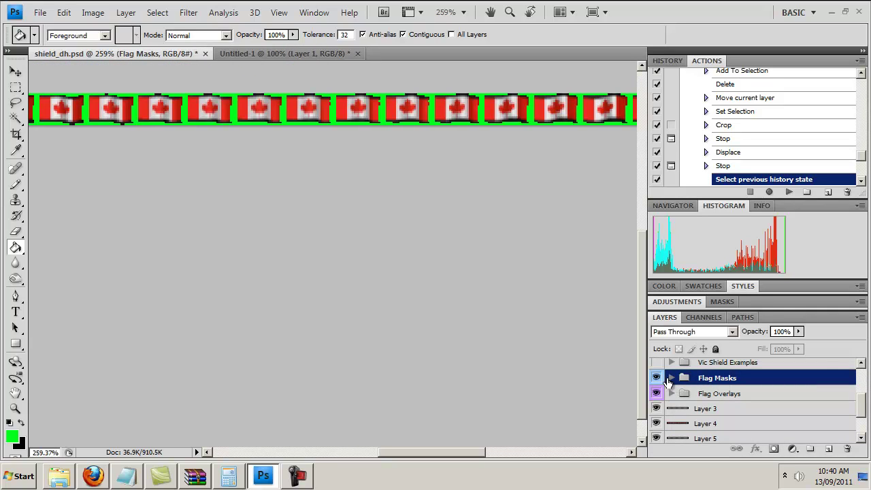
{"action": "left_click", "coordinate": [670, 378]}
{"action": "left_click", "coordinate": [697, 408]}
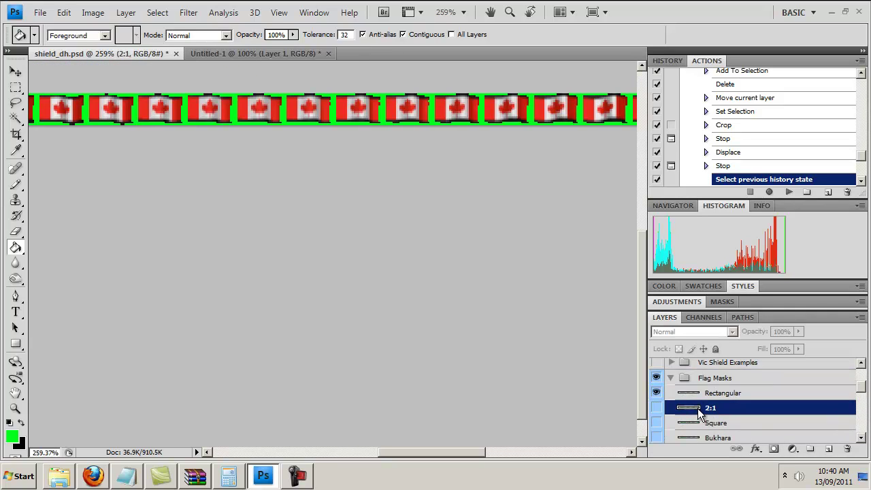
{"action": "left_click", "coordinate": [659, 408]}
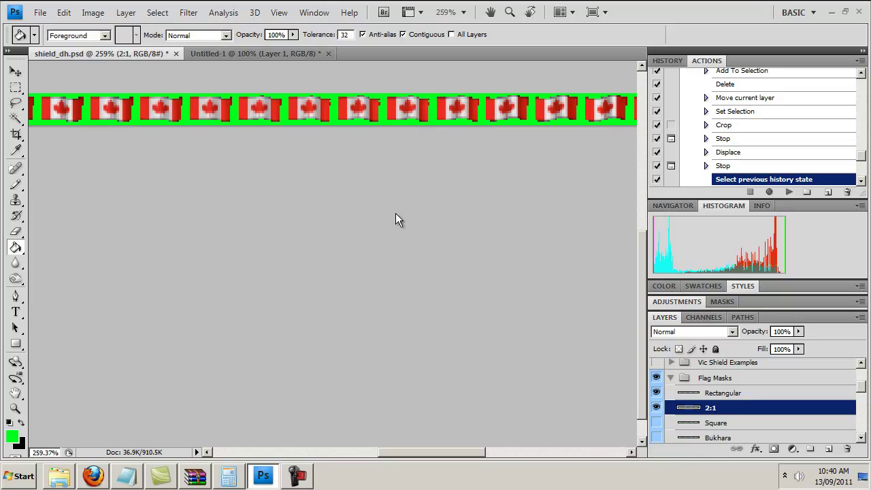
Save the Canadian flag strip in the Canada folder as a Photoshop file named flag with maximum compatibility.
{"action": "key", "text": "ctrl+shift+s"}
{"action": "type", "text": "flag"}
{"action": "key", "text": "Return"}
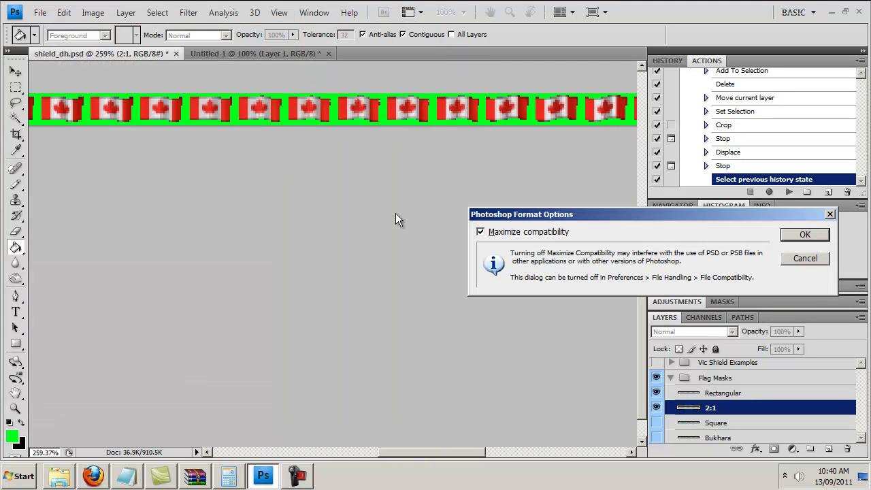
{"action": "key", "text": "Return"}
Save the Canadian flag strip also as a 24-bit Windows BMP named flag in the Canada folder.
{"action": "key", "text": "alt+f"}
{"action": "key", "text": "a"}
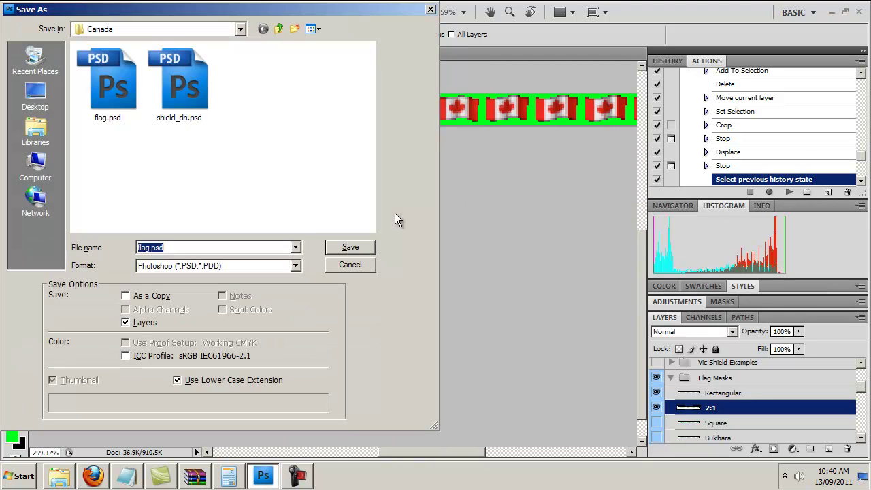
{"action": "key", "text": "Tab"}
{"action": "key", "text": "b"}
{"action": "key", "text": "shift+Tab"}
{"action": "key", "text": "Return"}
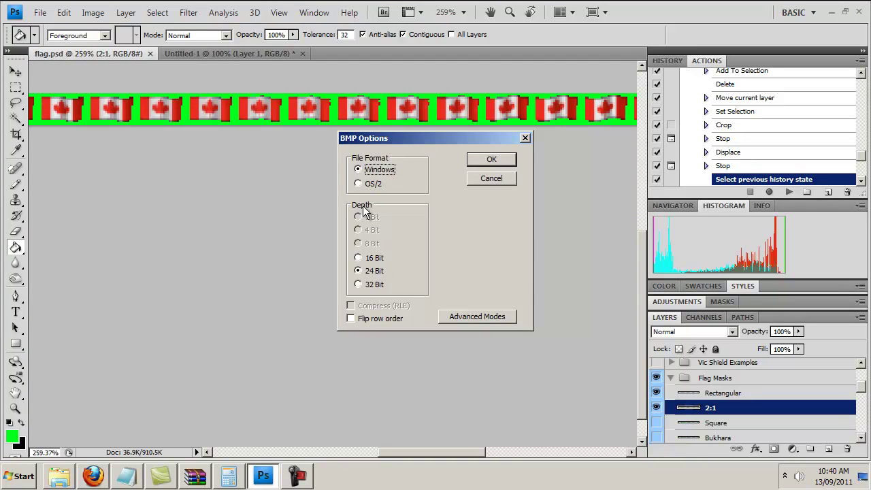
{"action": "key", "text": "Return"}
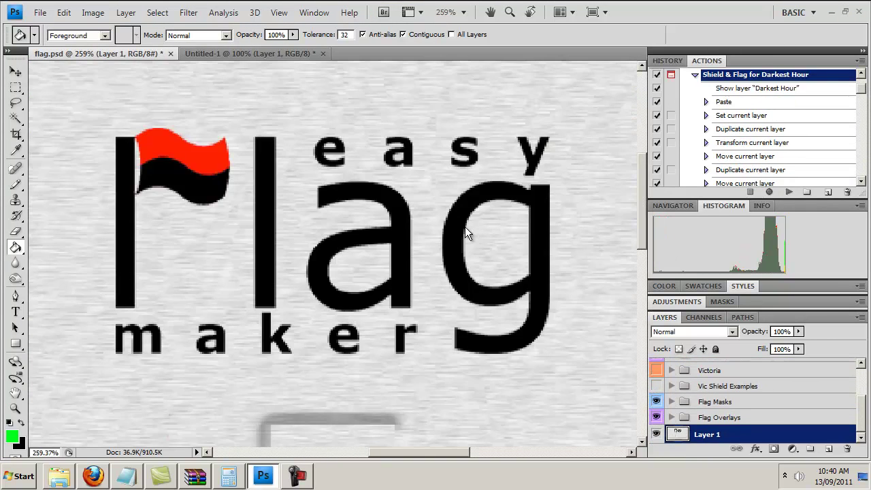
Switch to Firefox, look up the flag of Italy on Wikipedia, and open its 200px PNG image.
{"action": "scroll", "coordinate": [463, 272], "scroll_direction": "down", "scroll_amount": 3}
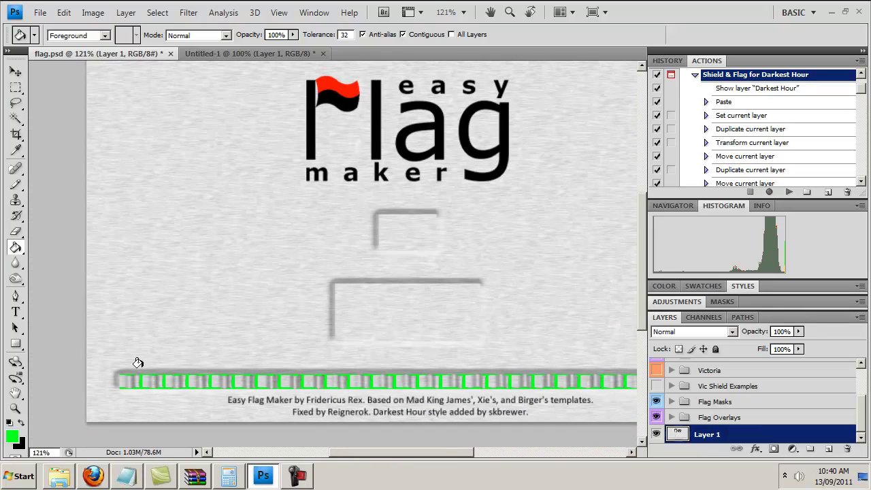
{"action": "left_click", "coordinate": [94, 476]}
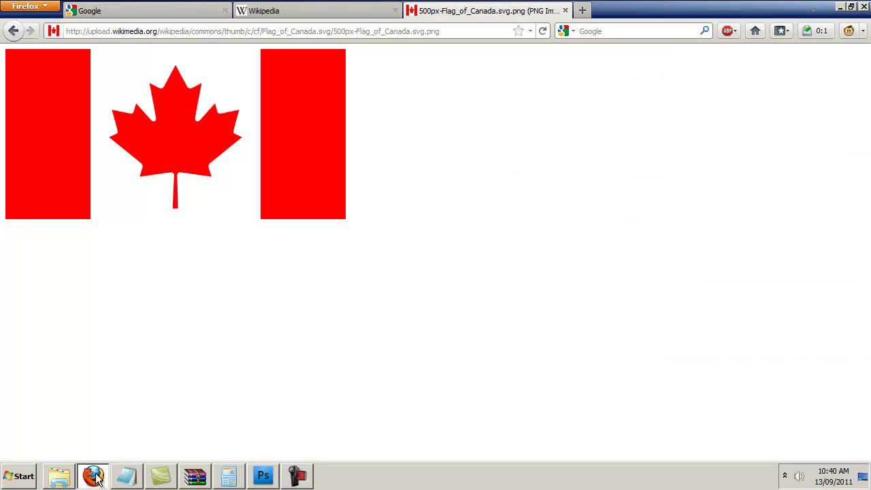
{"action": "key", "text": "ctrl+l"}
{"action": "type", "text": "flag of italy"}
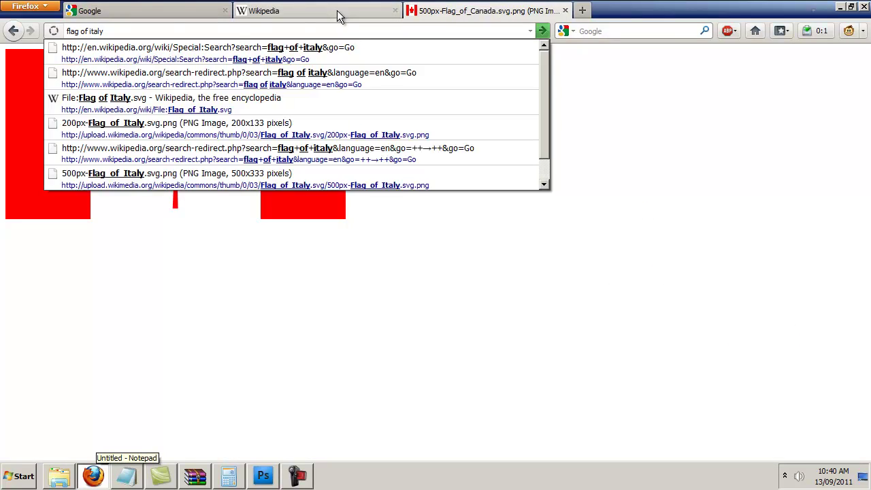
{"action": "key", "text": "Return"}
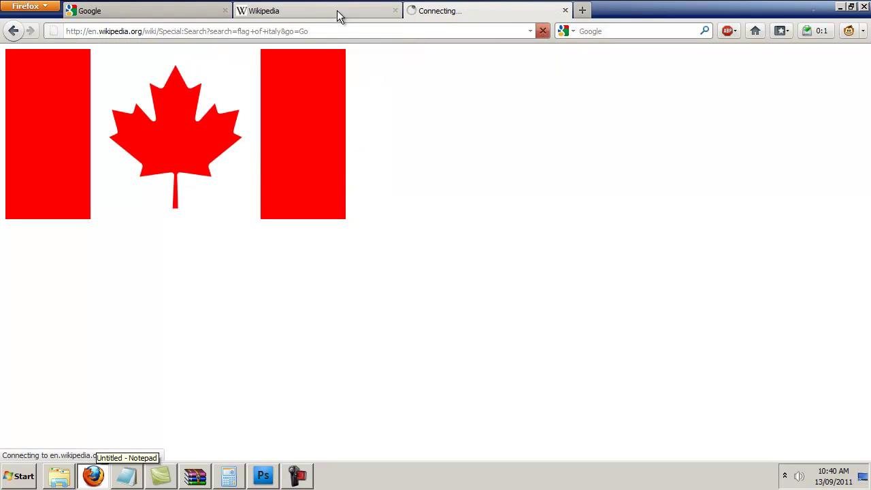
{"action": "left_click", "coordinate": [796, 286]}
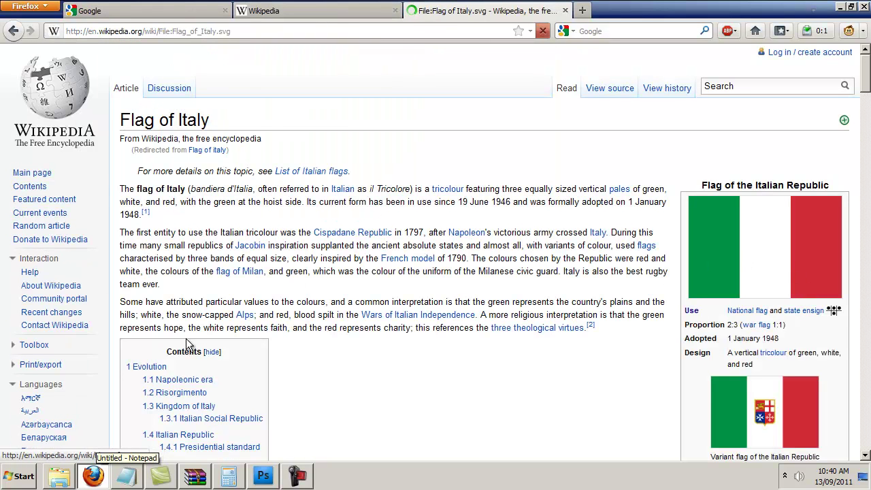
{"action": "scroll", "coordinate": [282, 408], "scroll_direction": "down", "scroll_amount": 6}
{"action": "left_click", "coordinate": [306, 256]}
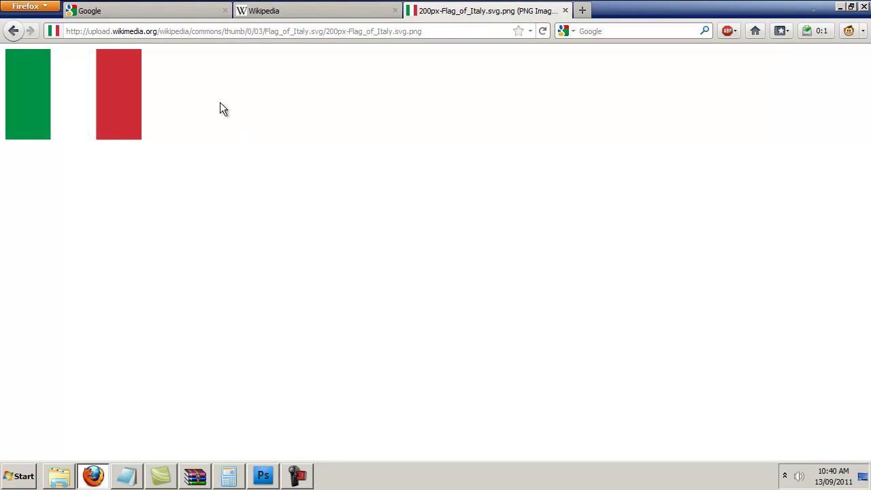
Copy the Italian flag image and paste it into a new Photoshop document that matches the clipboard size.
{"action": "right_click", "coordinate": [139, 111]}
{"action": "left_click", "coordinate": [158, 117]}
{"action": "key", "text": "alt+Tab"}
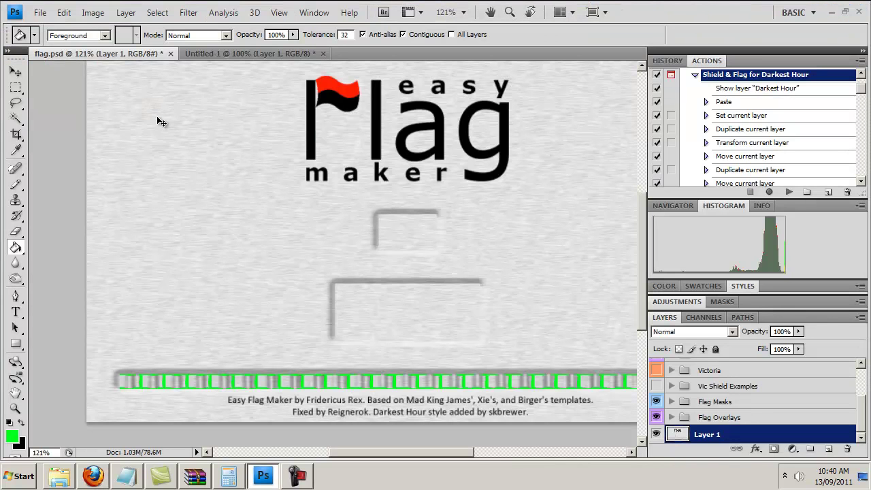
{"action": "key", "text": "ctrl+n"}
{"action": "key", "text": "Return"}
{"action": "key", "text": "ctrl+v"}
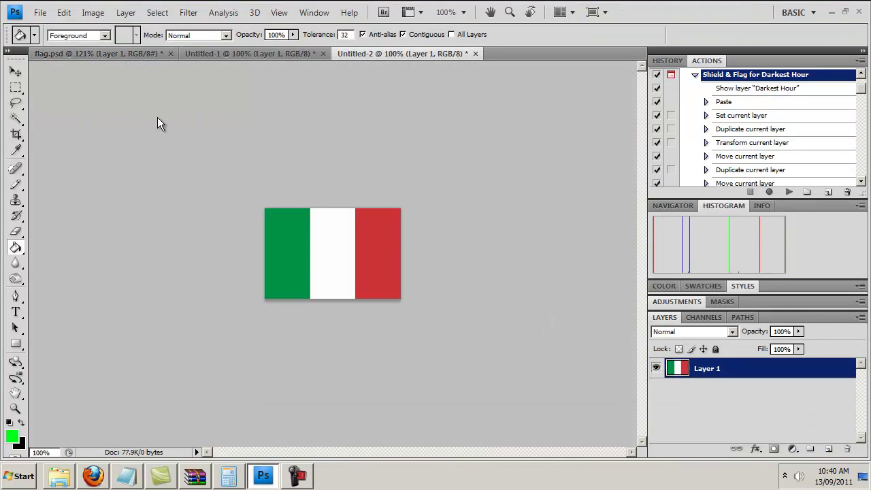
Resize the Italian flag image to 70 by 44 pixels and select the whole canvas.
{"action": "key", "text": "alt+i"}
{"action": "type", "text": "i70"}
{"action": "key", "text": "Tab"}
{"action": "type", "text": "44"}
{"action": "key", "text": "Return"}
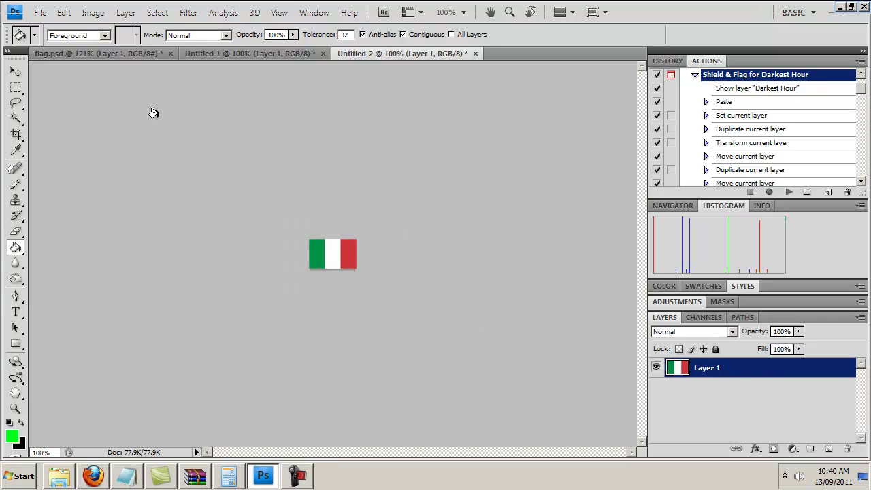
{"action": "key", "text": "ctrl+a"}
Try to run the Prepare Flag action on the template in flag.psd.
{"action": "left_click", "coordinate": [106, 50]}
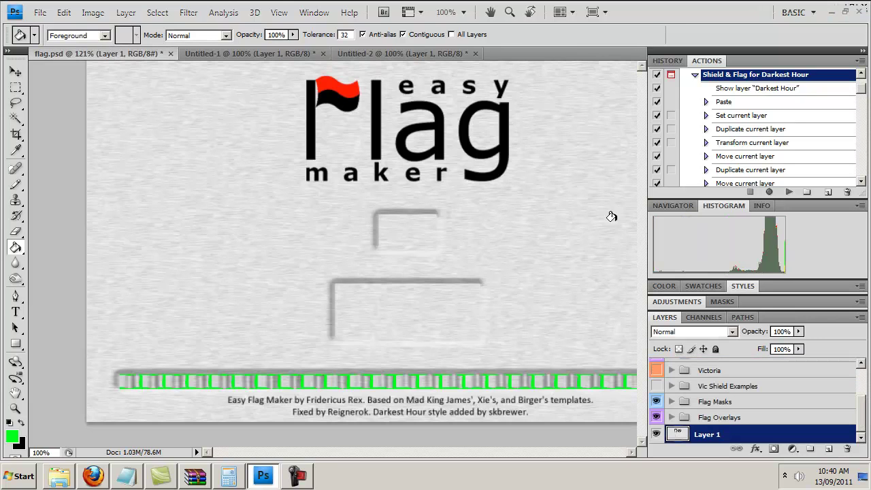
{"action": "left_click", "coordinate": [695, 75]}
{"action": "left_click", "coordinate": [735, 166]}
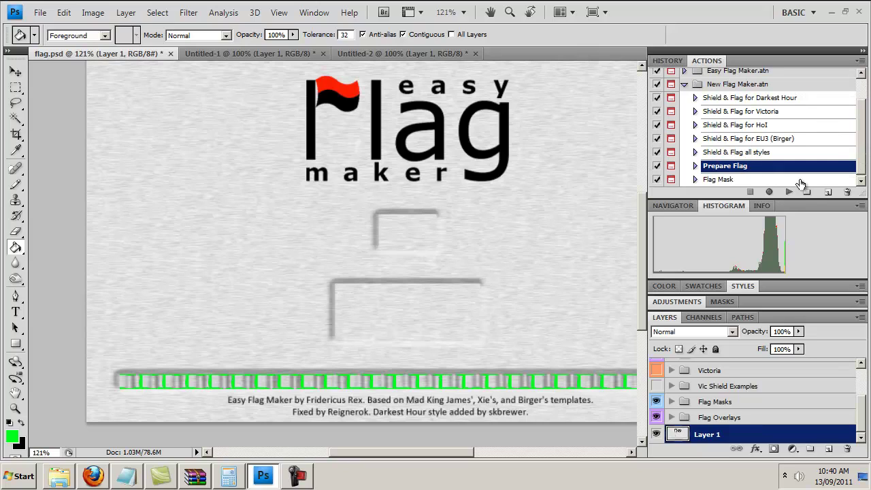
{"action": "left_click", "coordinate": [794, 192]}
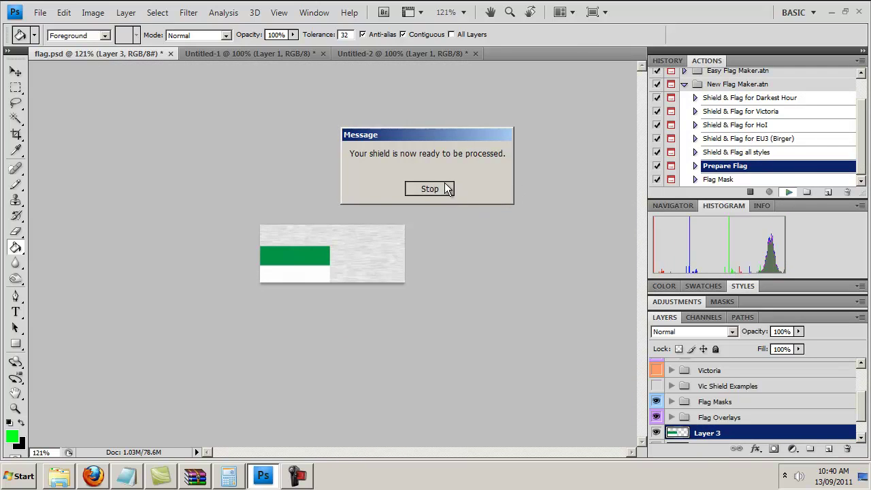
{"action": "left_click", "coordinate": [441, 188]}
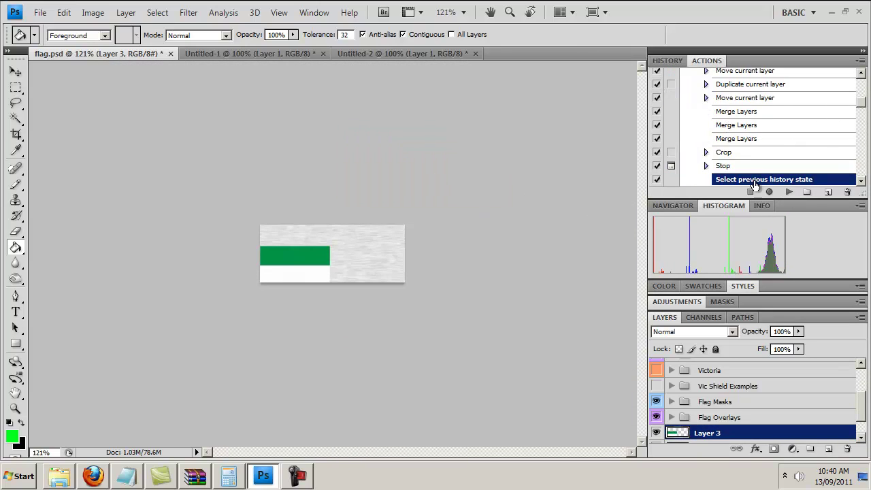
Revert flag.psd to its EFM2.psd history snapshot.
{"action": "double_click", "coordinate": [670, 53]}
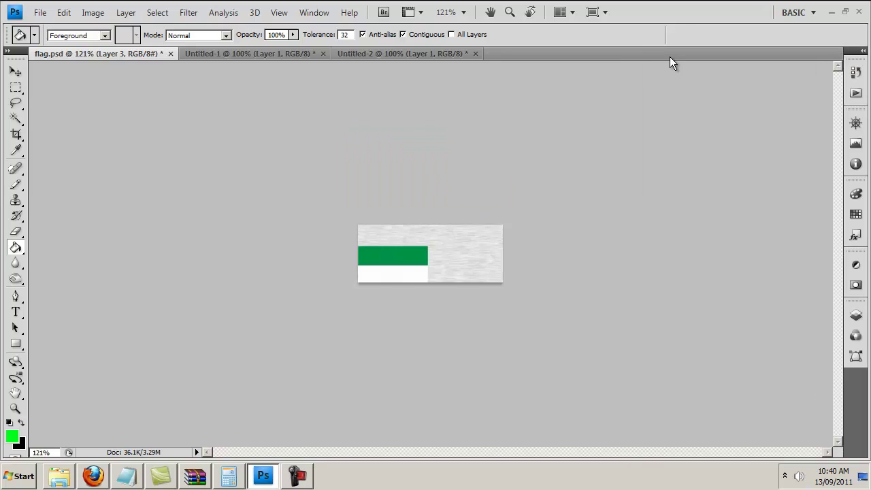
{"action": "left_click", "coordinate": [862, 53]}
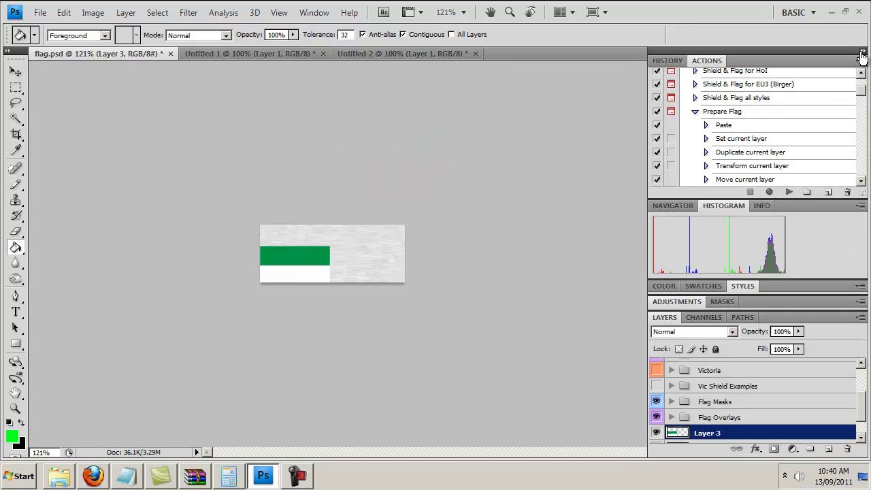
{"action": "left_click", "coordinate": [668, 62]}
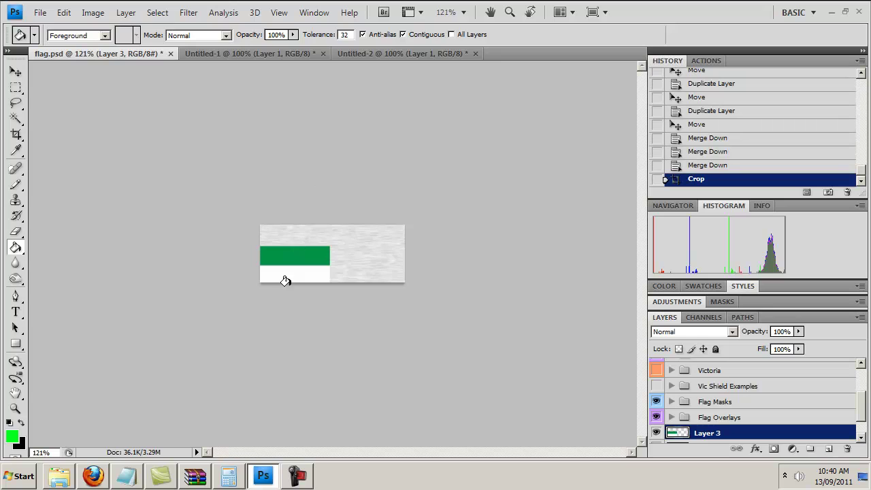
{"action": "scroll", "coordinate": [806, 116], "scroll_direction": "up", "scroll_amount": 10}
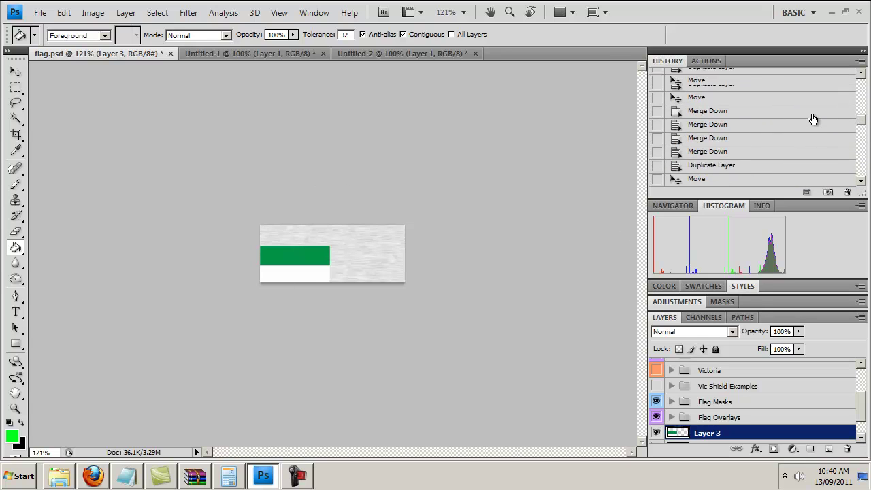
{"action": "scroll", "coordinate": [805, 116], "scroll_direction": "up", "scroll_amount": 5}
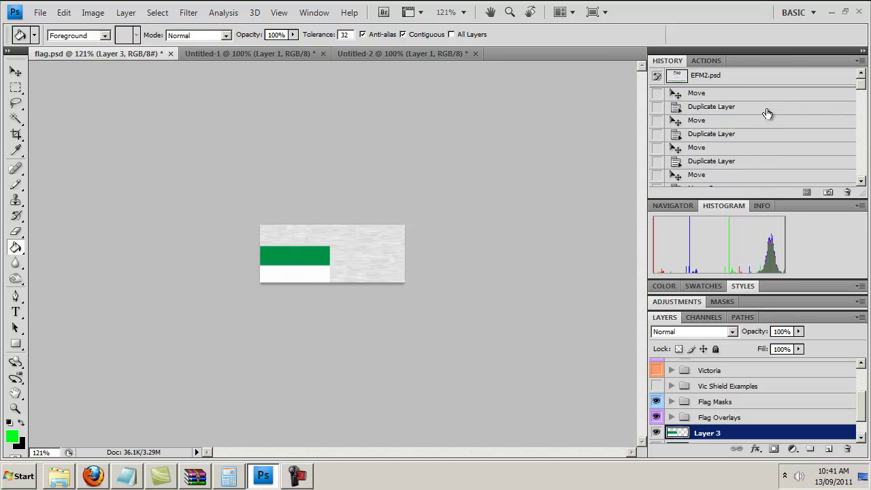
{"action": "left_click", "coordinate": [714, 74]}
{"action": "left_click", "coordinate": [709, 61]}
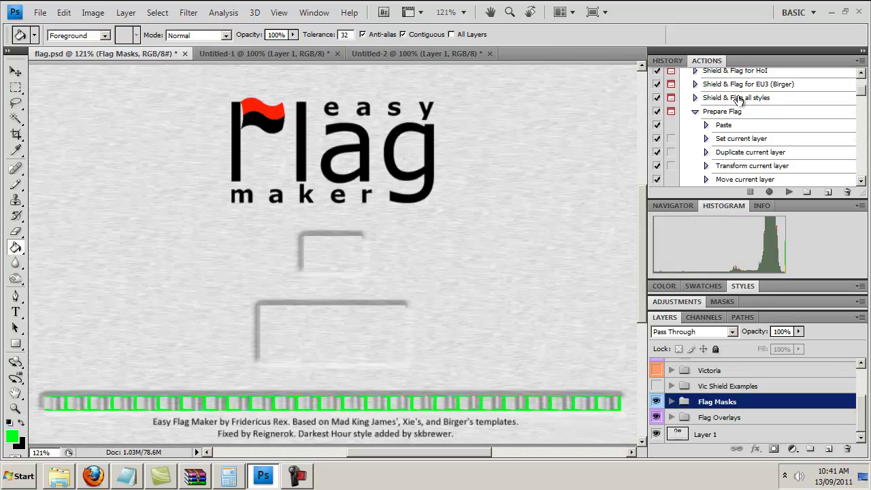
Copy the resized Italian flag from Untitled-2 and run the Prepare Flag action on flag.psd up to its shield stage.
{"action": "left_click", "coordinate": [723, 111]}
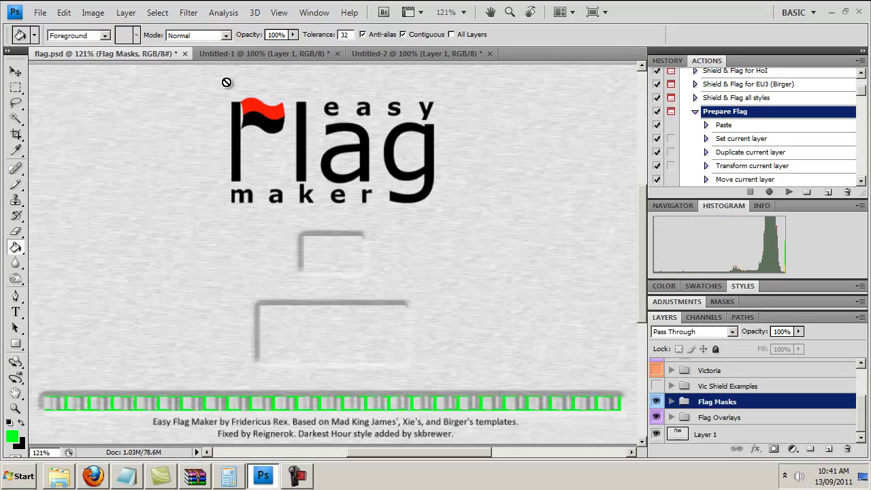
{"action": "left_click", "coordinate": [405, 51]}
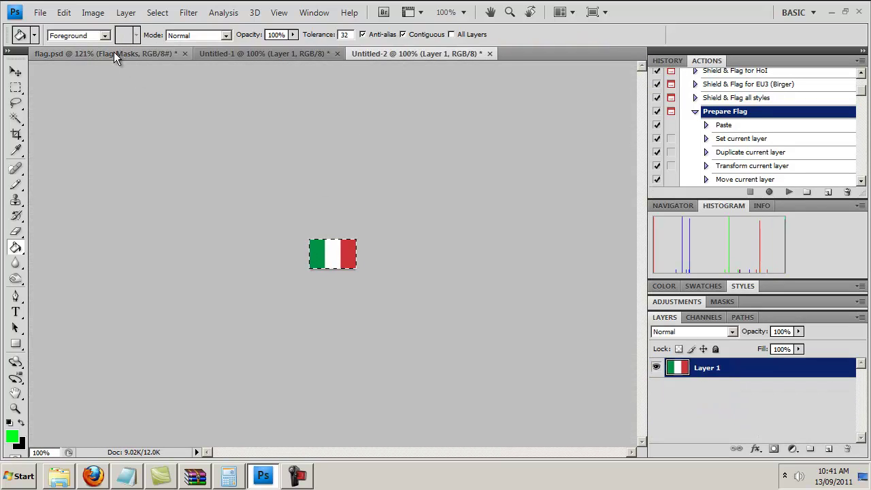
{"action": "left_click", "coordinate": [789, 192]}
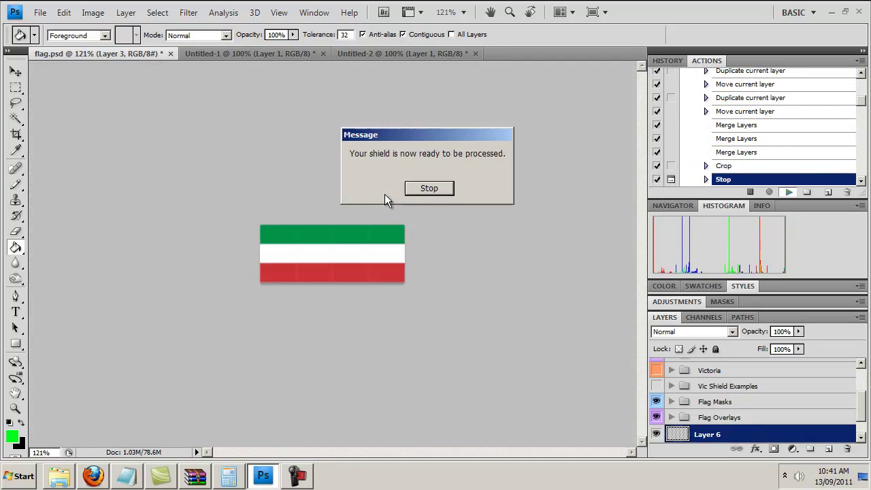
{"action": "left_click", "coordinate": [423, 189]}
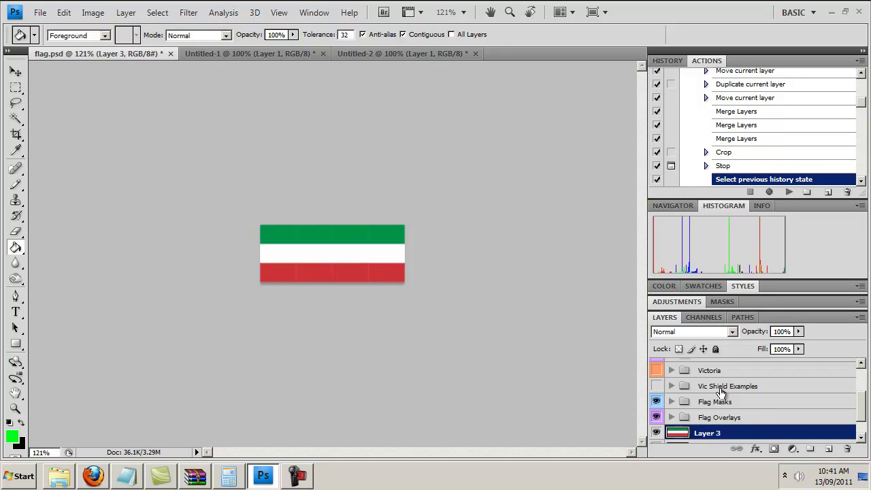
Preview the Darkest Hour, Birger (EU3), HoI and Victoria style groups one after another on the Italian shield.
{"action": "scroll", "coordinate": [720, 393], "scroll_direction": "up", "scroll_amount": 2}
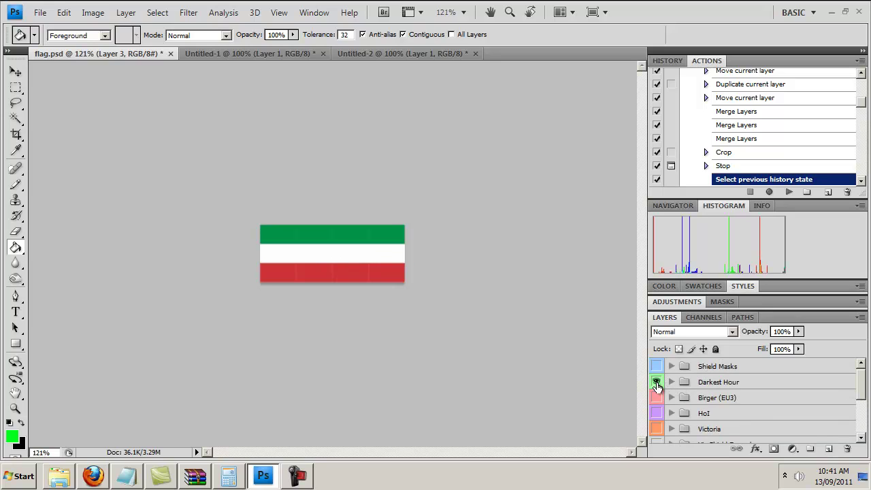
{"action": "left_click", "coordinate": [656, 383]}
{"action": "left_click", "coordinate": [656, 382]}
{"action": "left_click", "coordinate": [656, 398]}
{"action": "left_click", "coordinate": [657, 398]}
{"action": "left_click", "coordinate": [656, 413]}
{"action": "left_click", "coordinate": [657, 414]}
{"action": "left_click", "coordinate": [656, 429]}
{"action": "left_click", "coordinate": [657, 429]}
{"action": "scroll", "coordinate": [683, 418], "scroll_direction": "down", "scroll_amount": 1}
{"action": "scroll", "coordinate": [687, 401], "scroll_direction": "up", "scroll_amount": 1}
Preview a mask from the Shield Masks group on the Italian shield and collapse the group again.
{"action": "left_click", "coordinate": [671, 368]}
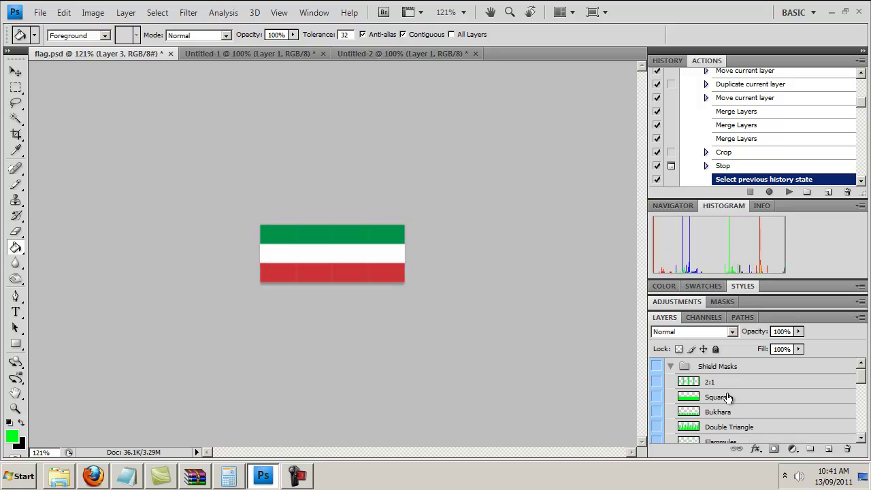
{"action": "scroll", "coordinate": [663, 398], "scroll_direction": "down", "scroll_amount": 1}
{"action": "left_click", "coordinate": [656, 395]}
{"action": "left_click", "coordinate": [656, 396]}
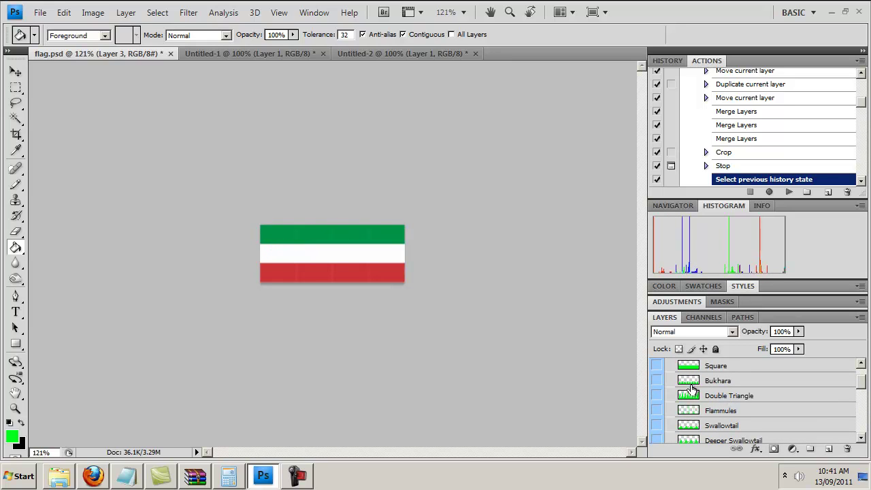
{"action": "scroll", "coordinate": [689, 384], "scroll_direction": "up", "scroll_amount": 1}
{"action": "left_click", "coordinate": [672, 366]}
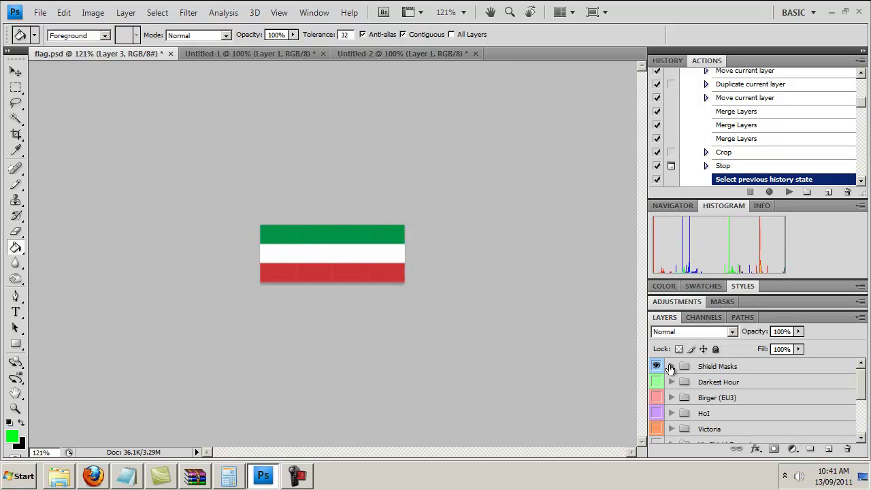
Resume the Prepare Flag action and displace the Italian flag strip with horizontal scale 0, vertical scale 1 and a PSD displacement map.
{"action": "left_click", "coordinate": [788, 192]}
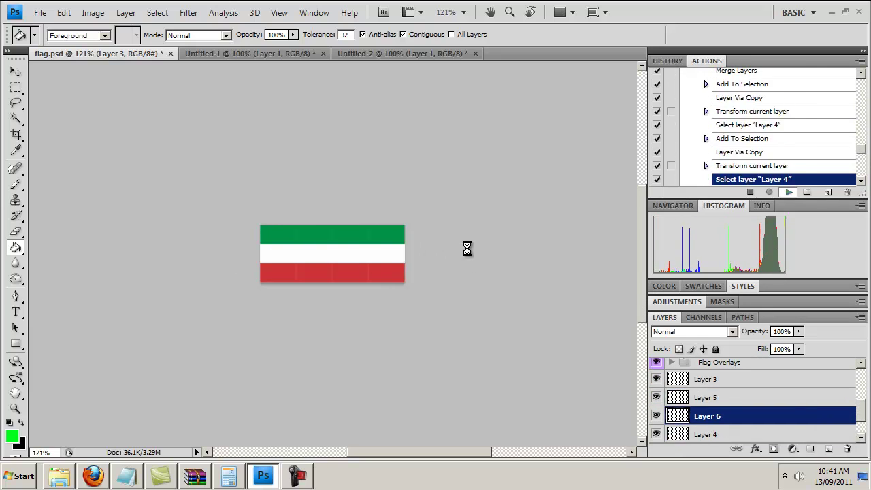
{"action": "left_click", "coordinate": [440, 188]}
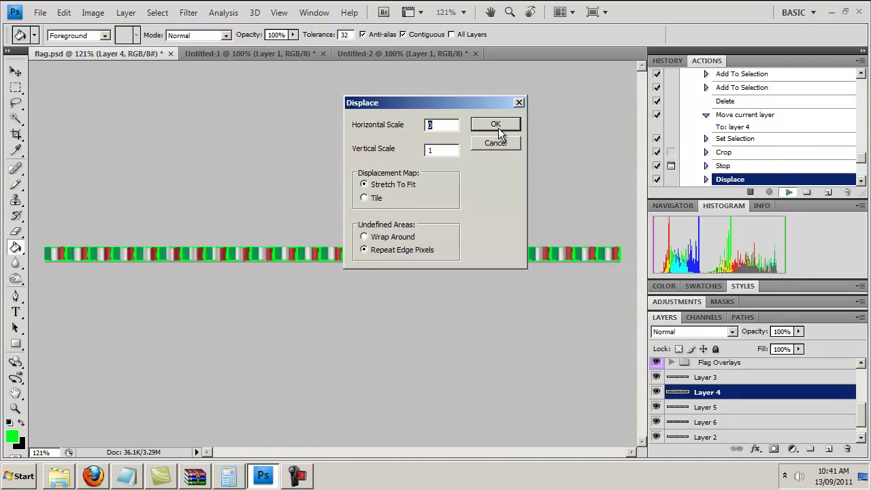
{"action": "left_click", "coordinate": [498, 123]}
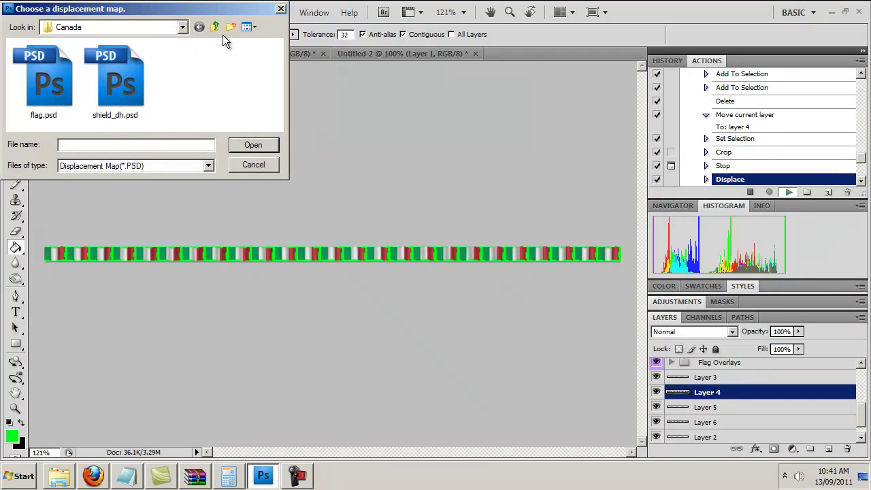
{"action": "left_click", "coordinate": [214, 26]}
{"action": "left_click", "coordinate": [214, 28]}
{"action": "double_click", "coordinate": [186, 68]}
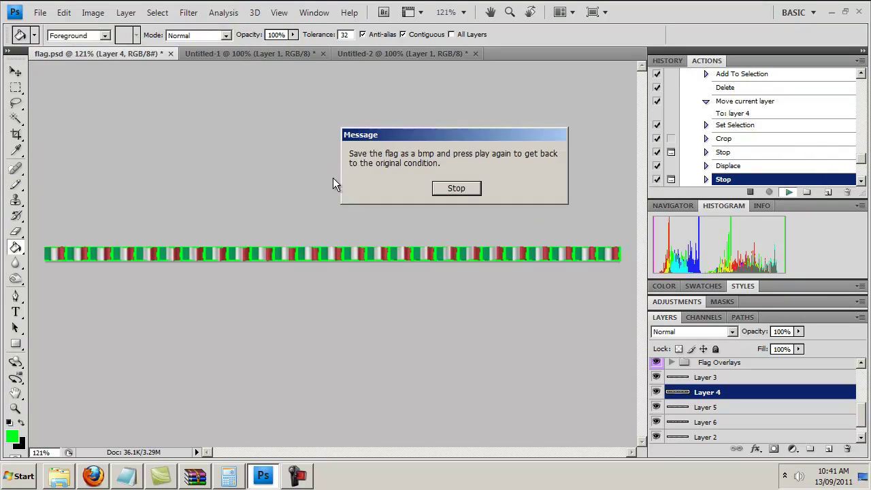
{"action": "left_click", "coordinate": [465, 191]}
Check the layers in the Flag Overlays group and resume the Prepare Flag action to restore the template.
{"action": "scroll", "coordinate": [740, 406], "scroll_direction": "down", "scroll_amount": 1}
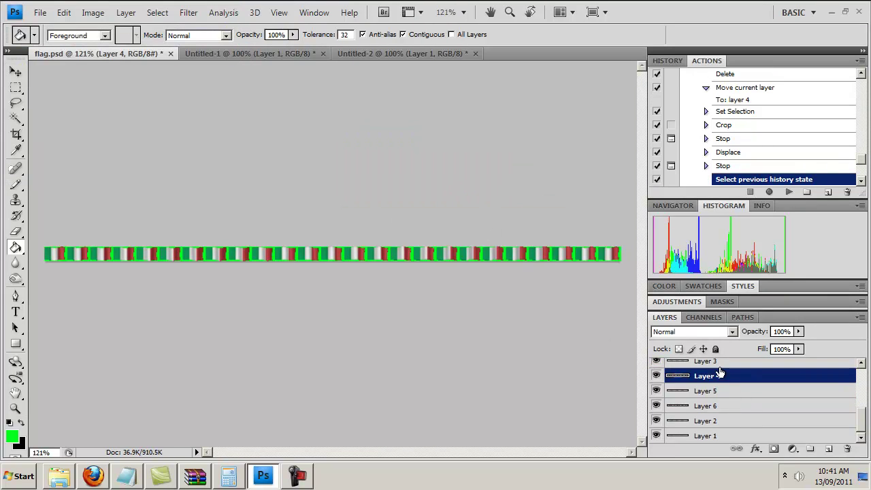
{"action": "scroll", "coordinate": [720, 372], "scroll_direction": "up", "scroll_amount": 3}
{"action": "left_click", "coordinate": [671, 393]}
{"action": "scroll", "coordinate": [678, 395], "scroll_direction": "down", "scroll_amount": 2}
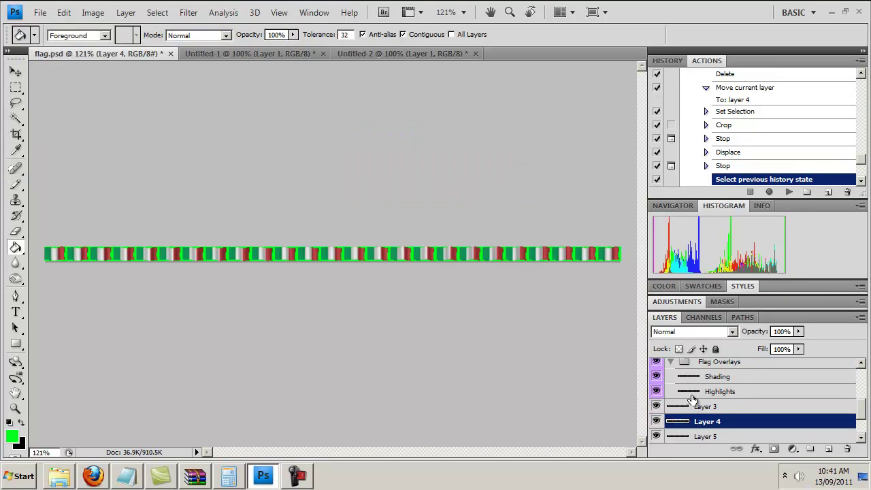
{"action": "left_click", "coordinate": [672, 362]}
{"action": "scroll", "coordinate": [789, 181], "scroll_direction": "up", "scroll_amount": 2}
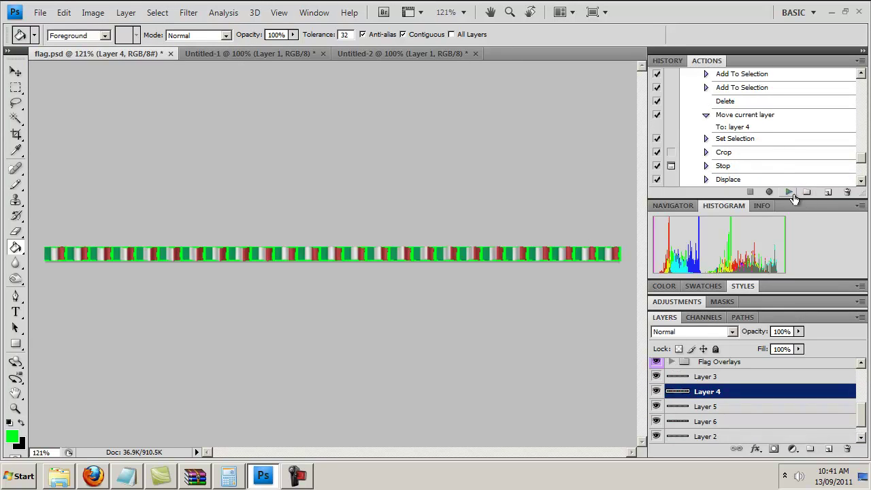
{"action": "left_click", "coordinate": [789, 193]}
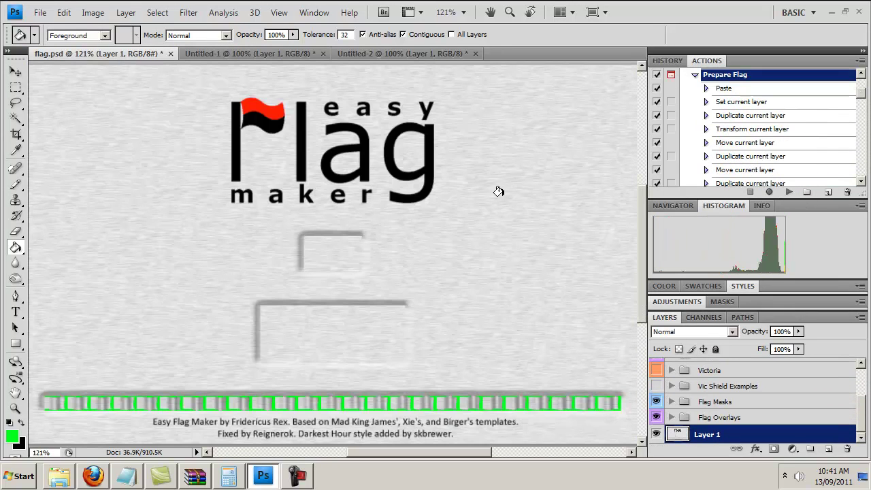